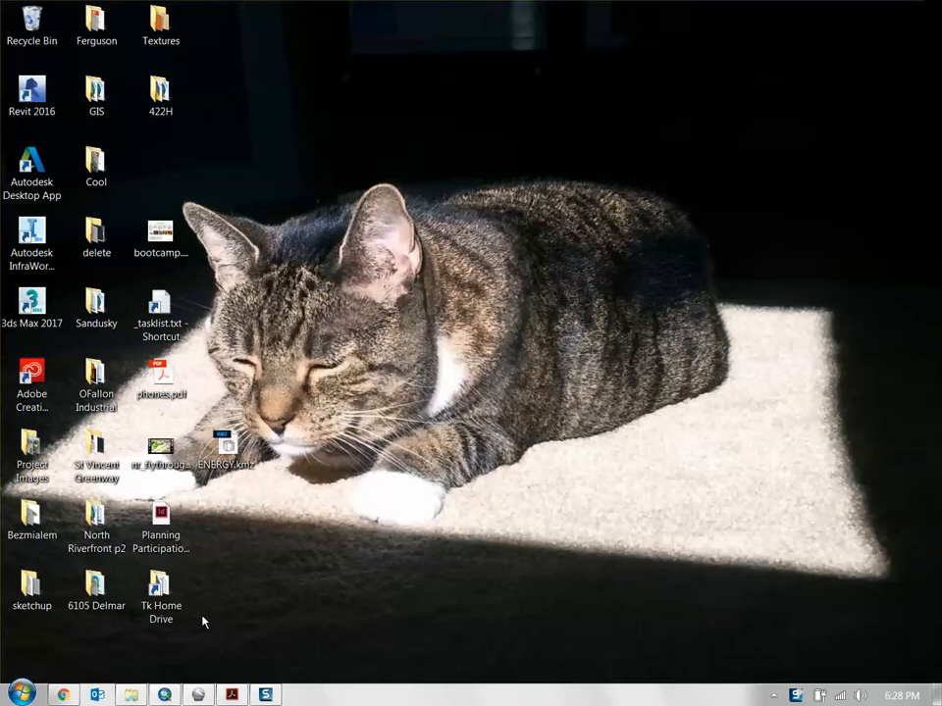
- Switch to Chrome and examine the Architecture Firms (US) ranking table, from its column headings through the last row and page links
{"action": "left_click", "coordinate": [64, 694]}
{"action": "scroll", "coordinate": [107, 425], "scroll_direction": "up", "scroll_amount": 4}
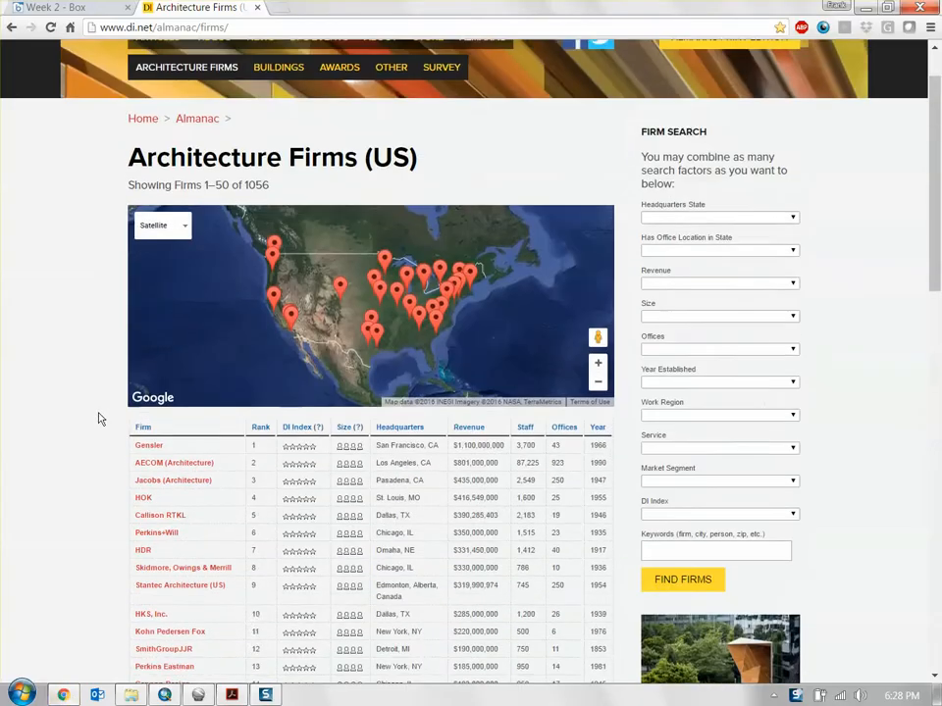
{"action": "scroll", "coordinate": [93, 415], "scroll_direction": "down", "scroll_amount": 2}
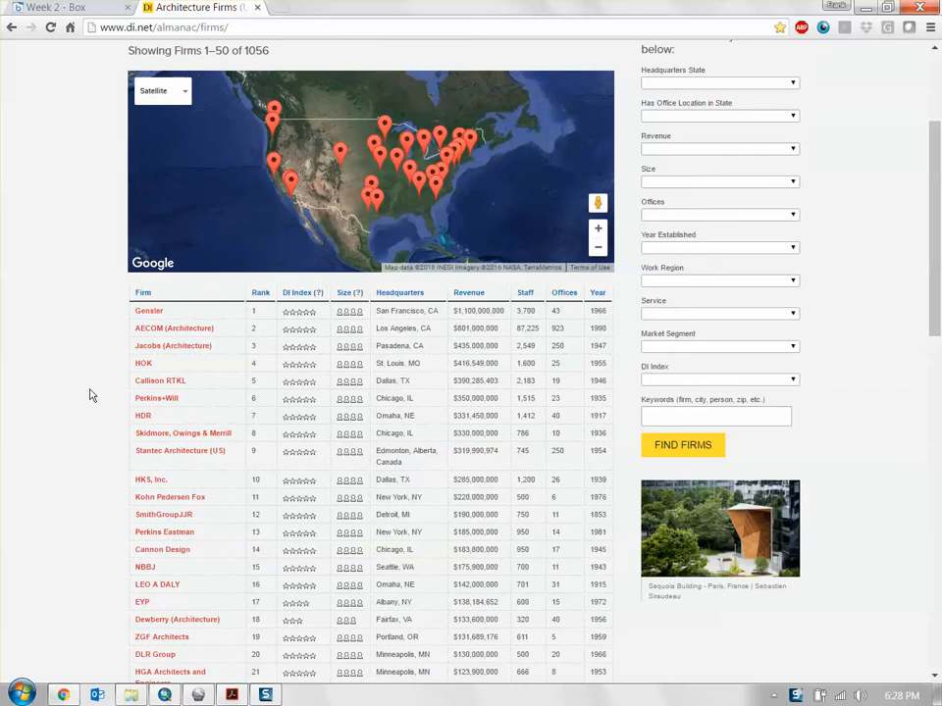
{"action": "scroll", "coordinate": [97, 379], "scroll_direction": "down", "scroll_amount": 2}
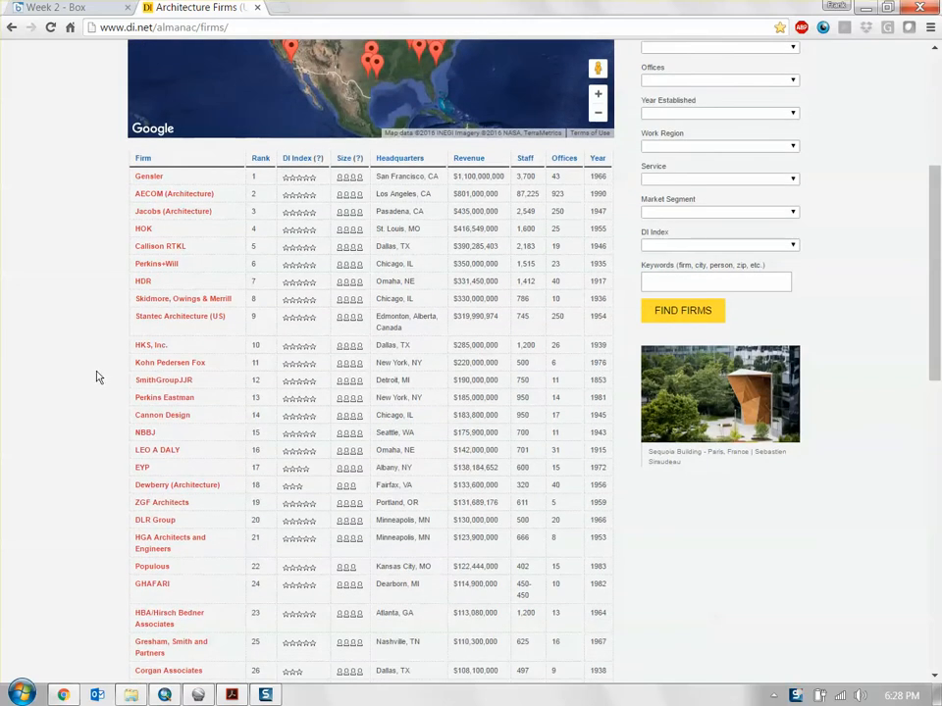
{"action": "scroll", "coordinate": [98, 376], "scroll_direction": "up", "scroll_amount": 3}
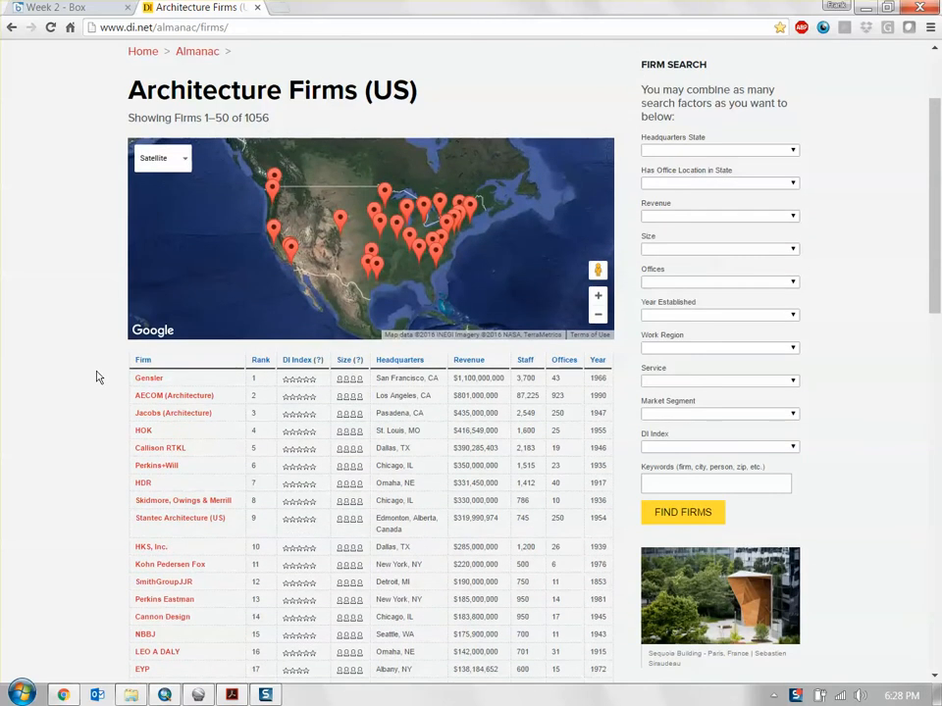
{"action": "scroll", "coordinate": [97, 376], "scroll_direction": "up", "scroll_amount": 2}
{"action": "scroll", "coordinate": [97, 378], "scroll_direction": "down", "scroll_amount": 2}
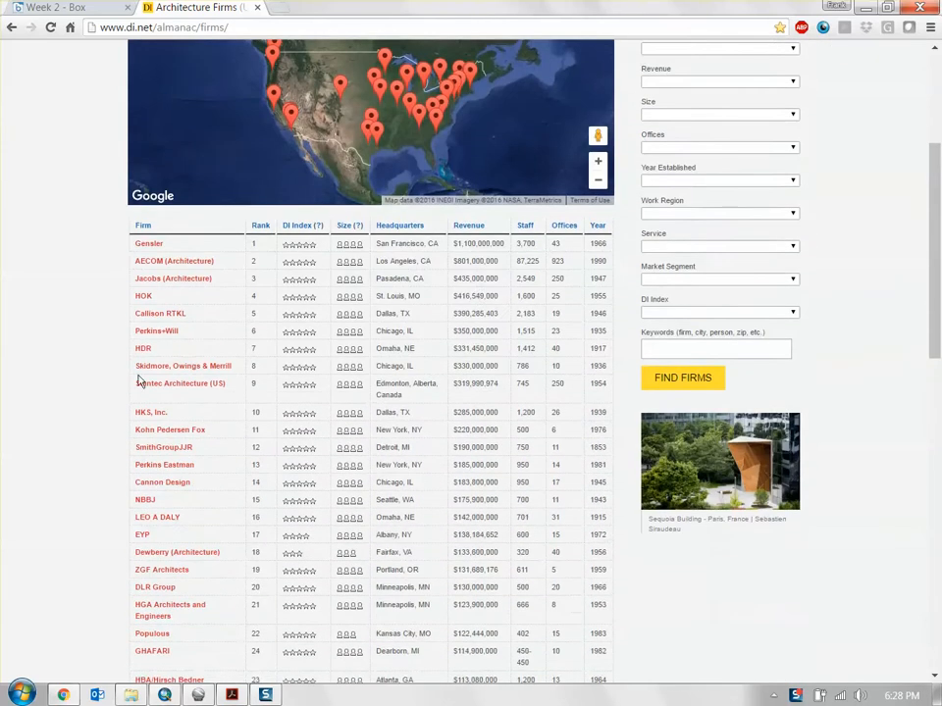
{"action": "scroll", "coordinate": [116, 320], "scroll_direction": "up", "scroll_amount": 3}
{"action": "scroll", "coordinate": [116, 321], "scroll_direction": "up", "scroll_amount": 1}
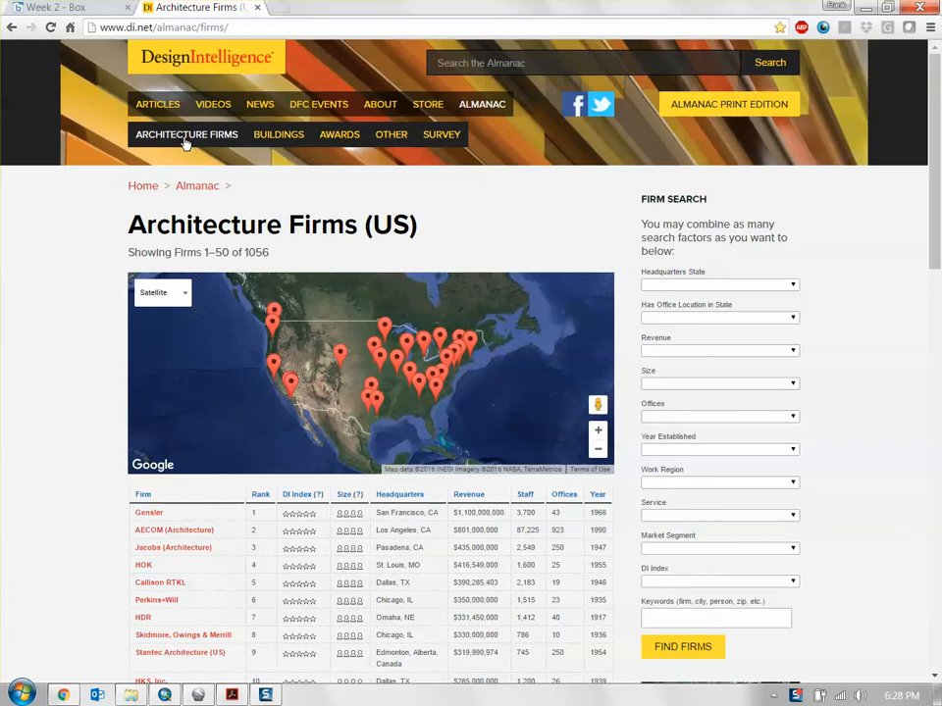
{"action": "scroll", "coordinate": [108, 294], "scroll_direction": "down", "scroll_amount": 1}
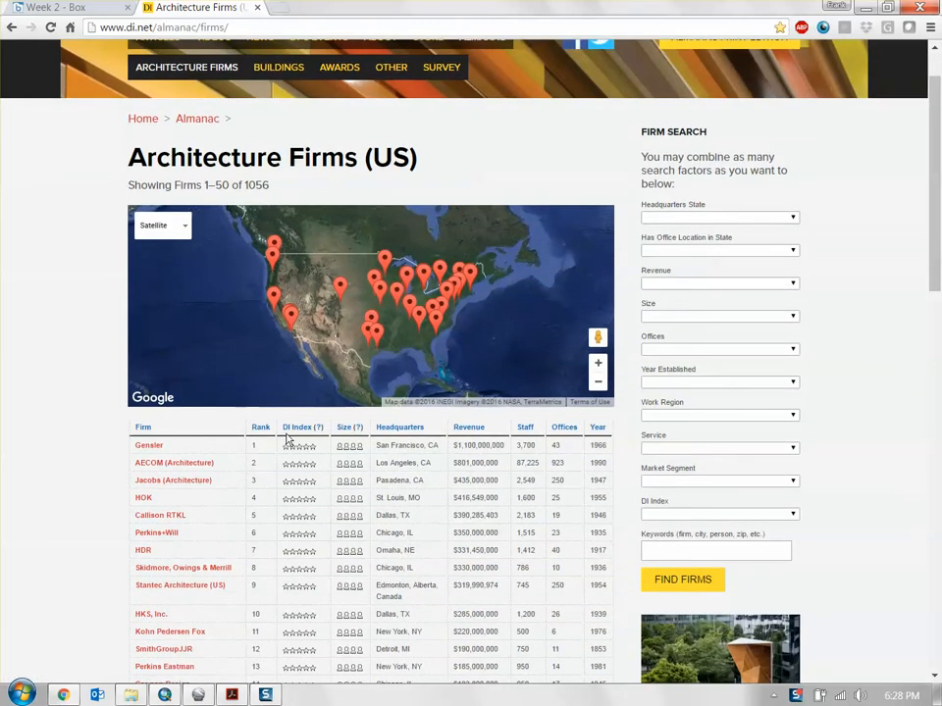
{"action": "scroll", "coordinate": [287, 440], "scroll_direction": "down", "scroll_amount": 2}
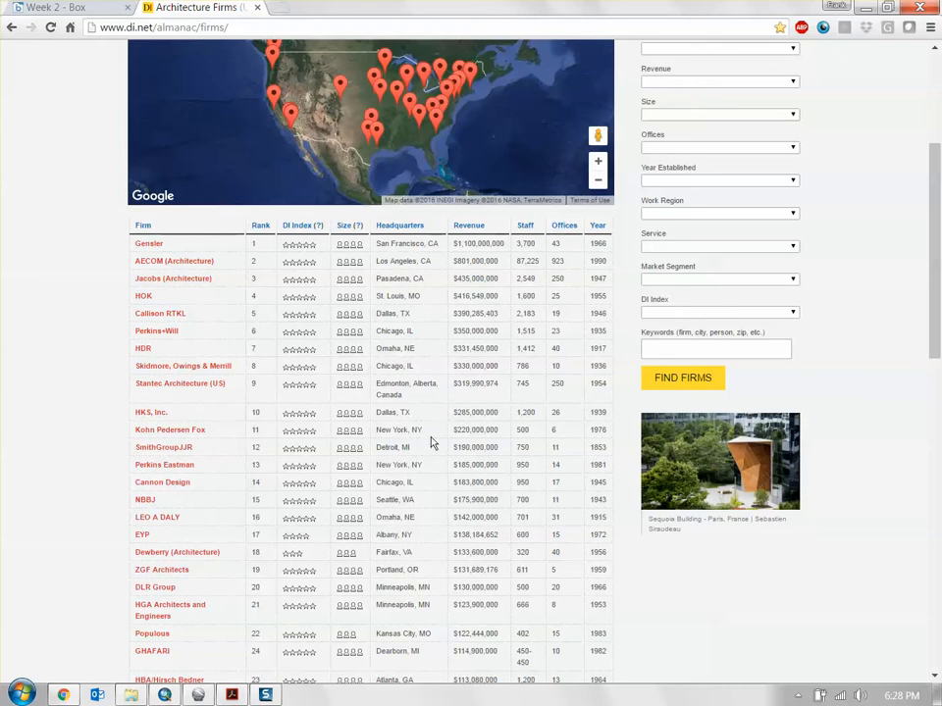
{"action": "scroll", "coordinate": [430, 442], "scroll_direction": "down", "scroll_amount": 1}
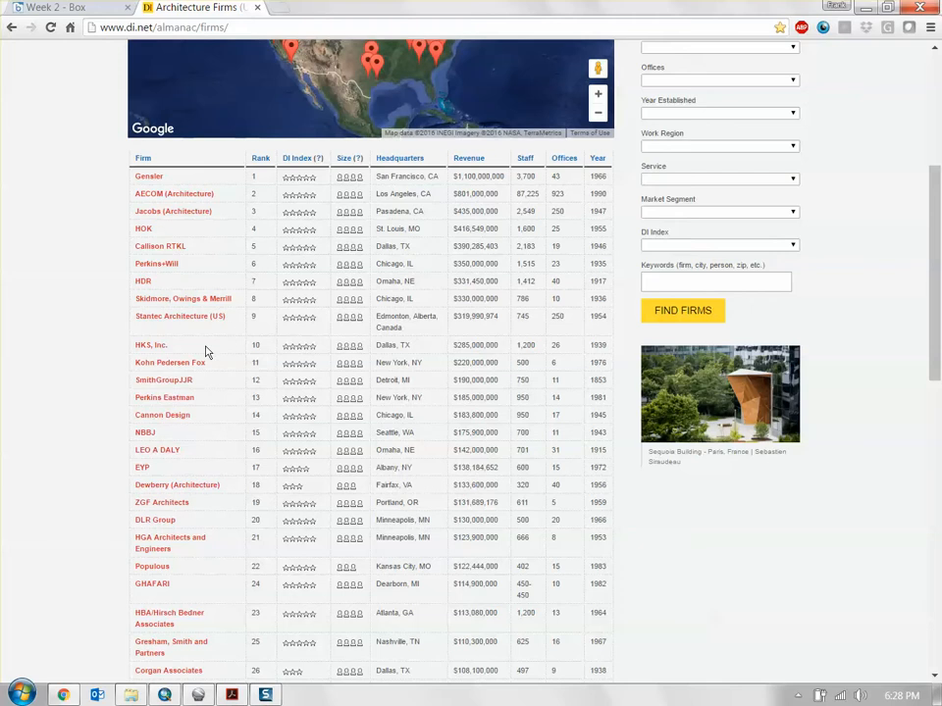
{"action": "scroll", "coordinate": [212, 352], "scroll_direction": "down", "scroll_amount": 1}
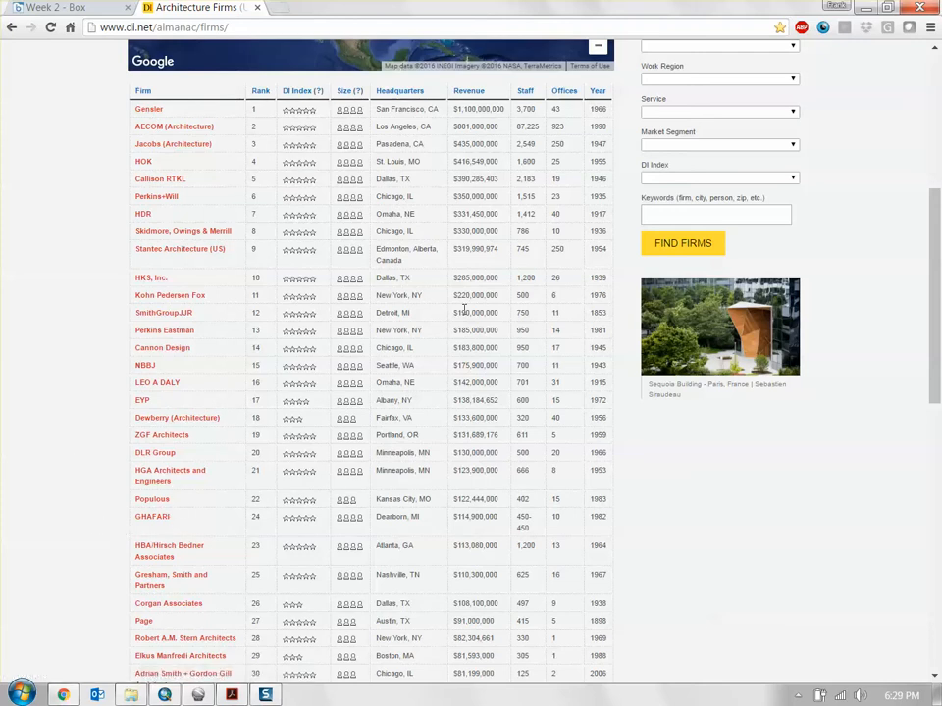
{"action": "scroll", "coordinate": [472, 316], "scroll_direction": "up", "scroll_amount": 3}
{"action": "scroll", "coordinate": [294, 265], "scroll_direction": "down", "scroll_amount": 5}
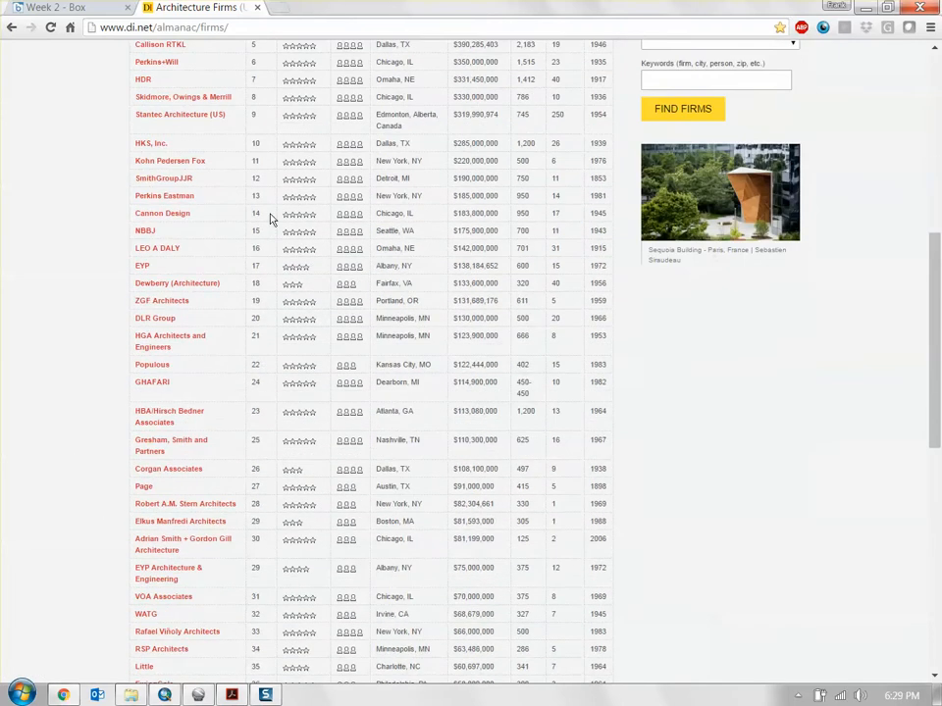
{"action": "scroll", "coordinate": [461, 633], "scroll_direction": "down", "scroll_amount": 5}
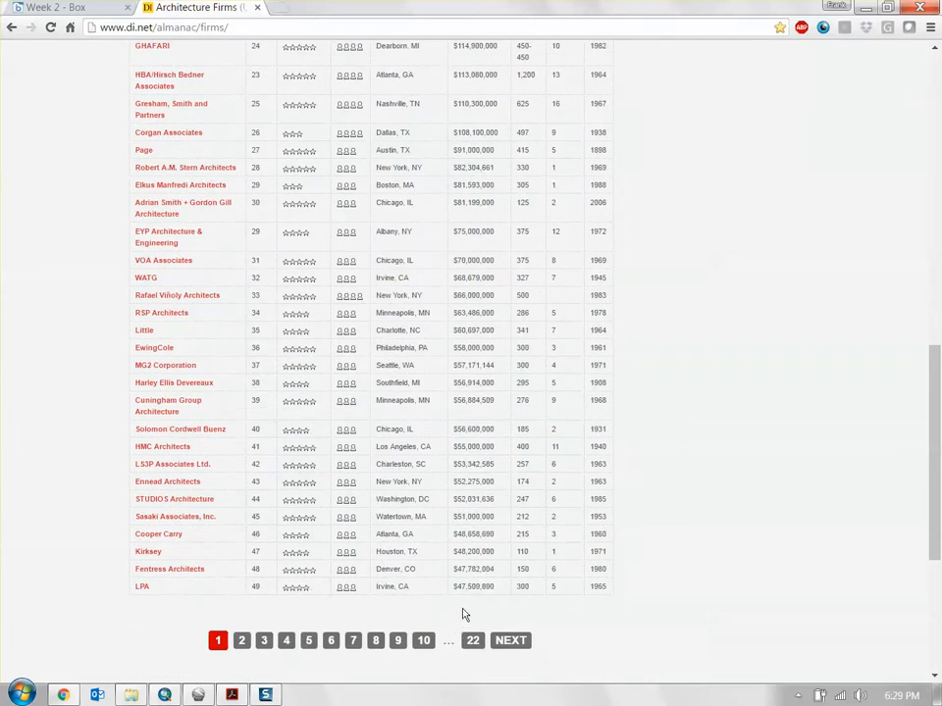
{"action": "scroll", "coordinate": [465, 610], "scroll_direction": "up", "scroll_amount": 9}
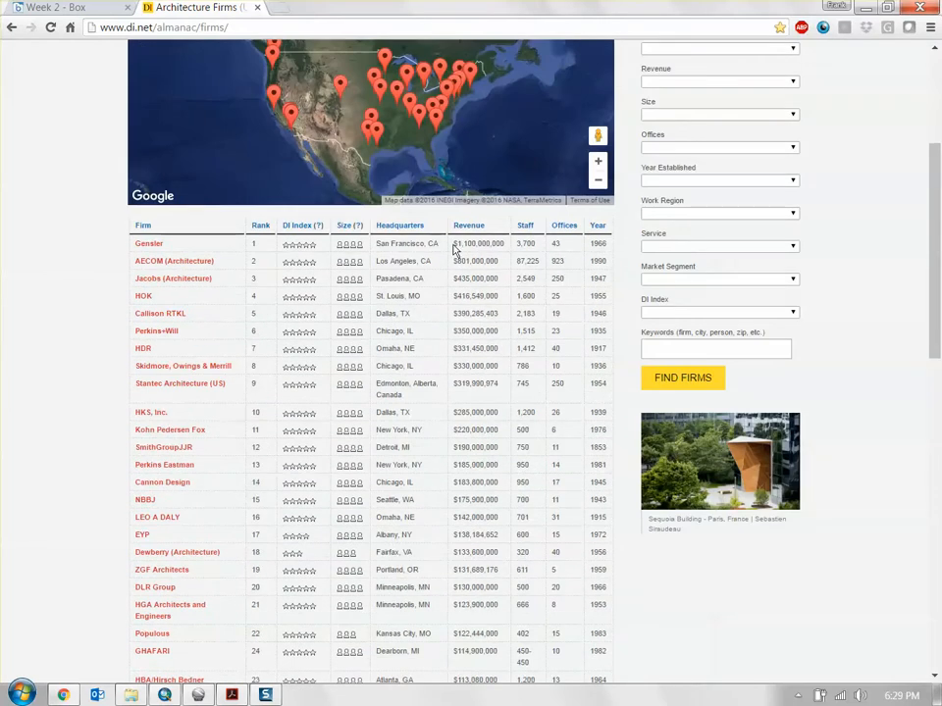
- Compare the revenue and headquarters entries of the top-ranked firms in the table, starting with Gensler and AECOM
{"action": "left_click_drag", "start_coordinate": [453, 244], "coordinate": [526, 257]}
{"action": "left_click_drag", "start_coordinate": [459, 261], "coordinate": [504, 267]}
{"action": "left_click", "coordinate": [532, 314]}
{"action": "scroll", "coordinate": [490, 448], "scroll_direction": "down", "scroll_amount": 2}
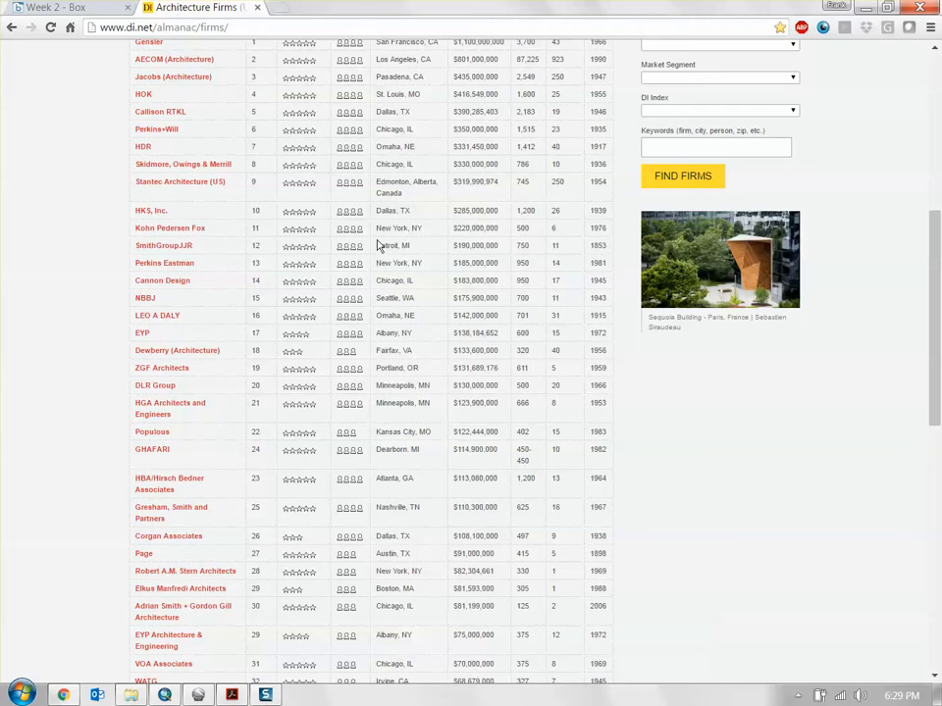
{"action": "scroll", "coordinate": [378, 245], "scroll_direction": "up", "scroll_amount": 2}
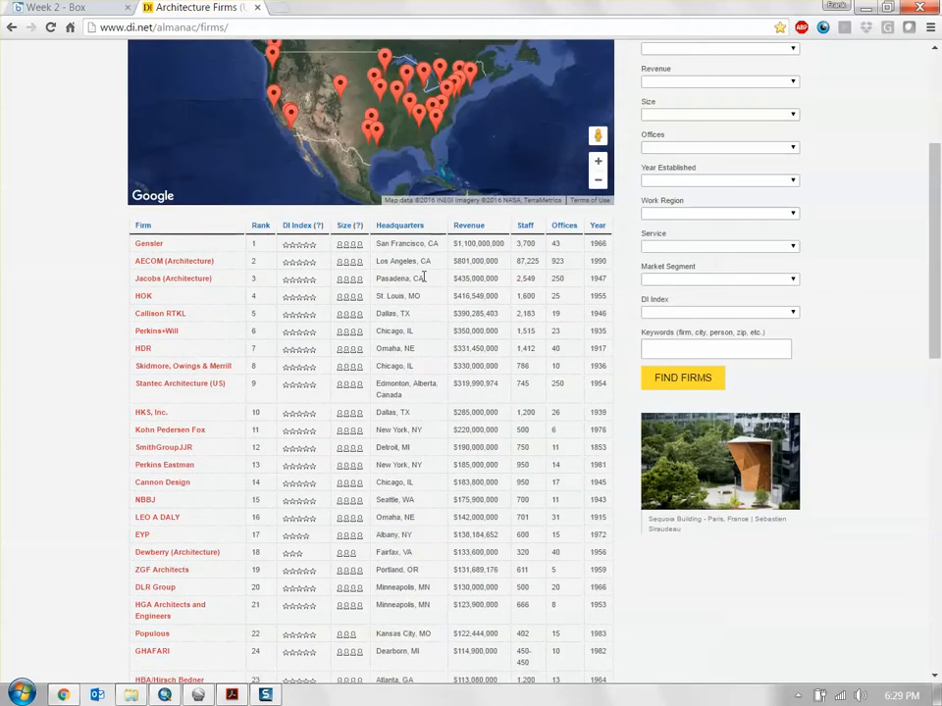
{"action": "scroll", "coordinate": [294, 431], "scroll_direction": "down", "scroll_amount": 1}
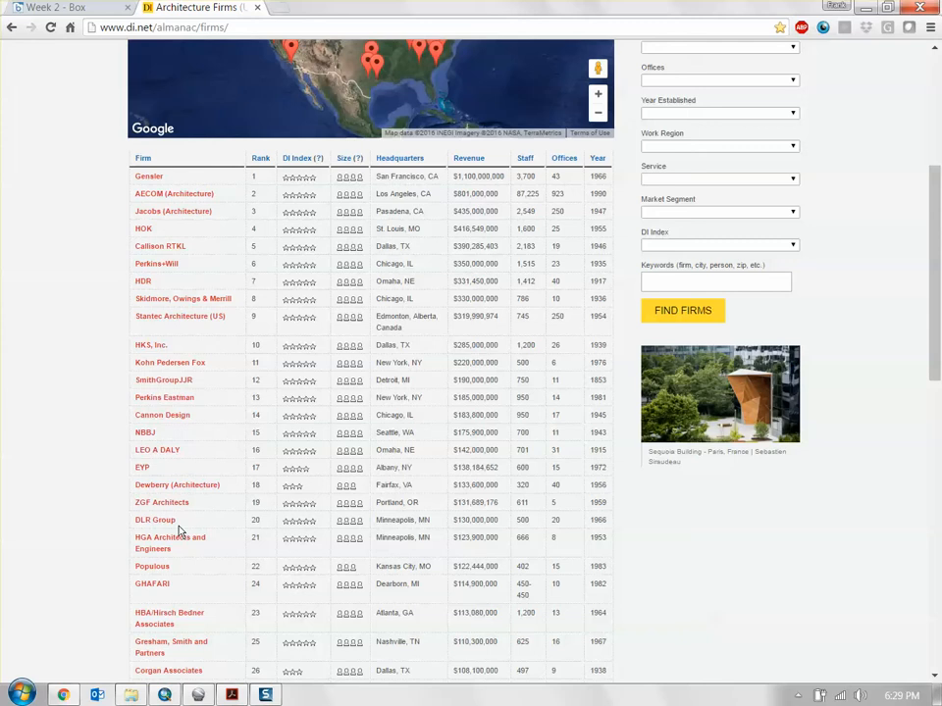
- Open ArchitectureFirms.xlsx from the GIS folder inside Dropbox's _Forum folder and look through its firm records
{"action": "left_click", "coordinate": [127, 695]}
{"action": "scroll", "coordinate": [520, 364], "scroll_direction": "up", "scroll_amount": 5}
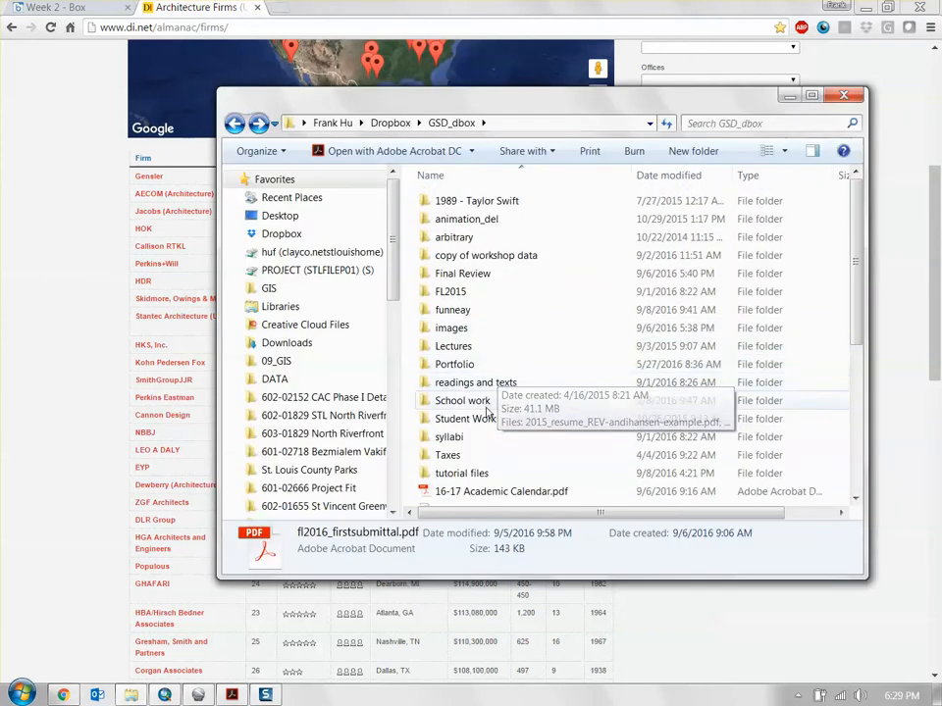
{"action": "double_click", "coordinate": [478, 473]}
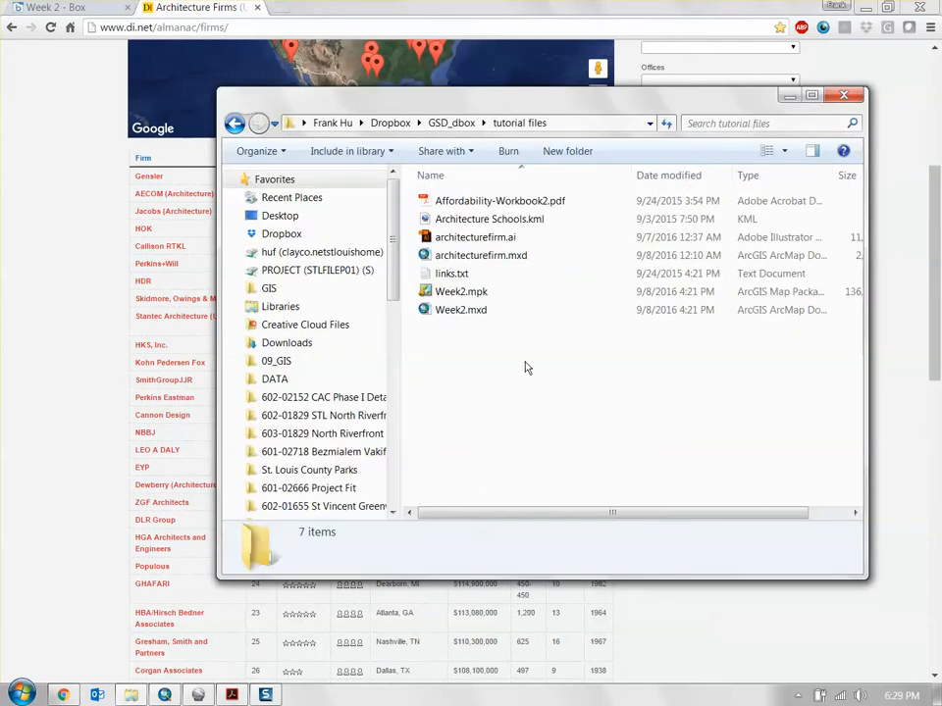
{"action": "key", "text": "BackSpace"}
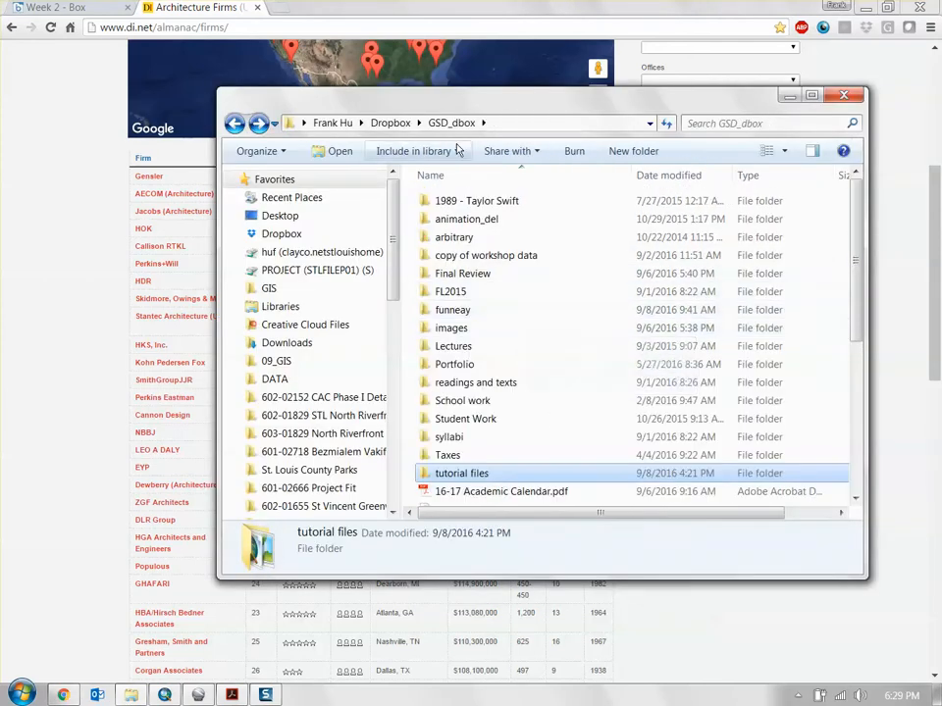
{"action": "key", "text": "alt+Up"}
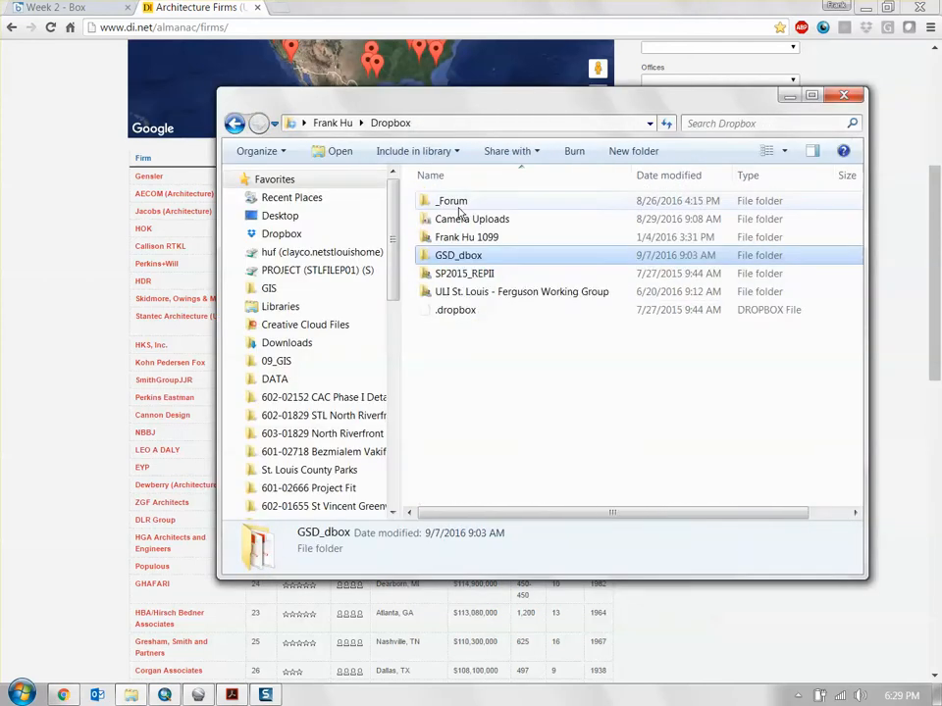
{"action": "double_click", "coordinate": [474, 203]}
{"action": "double_click", "coordinate": [491, 292]}
{"action": "scroll", "coordinate": [525, 392], "scroll_direction": "down", "scroll_amount": 7}
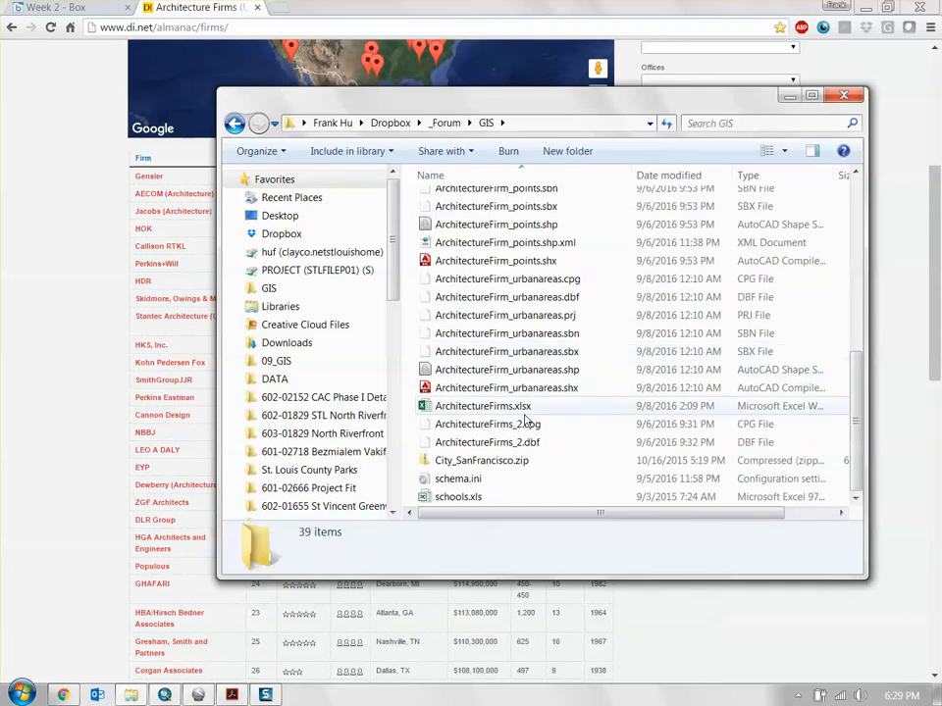
{"action": "double_click", "coordinate": [520, 407]}
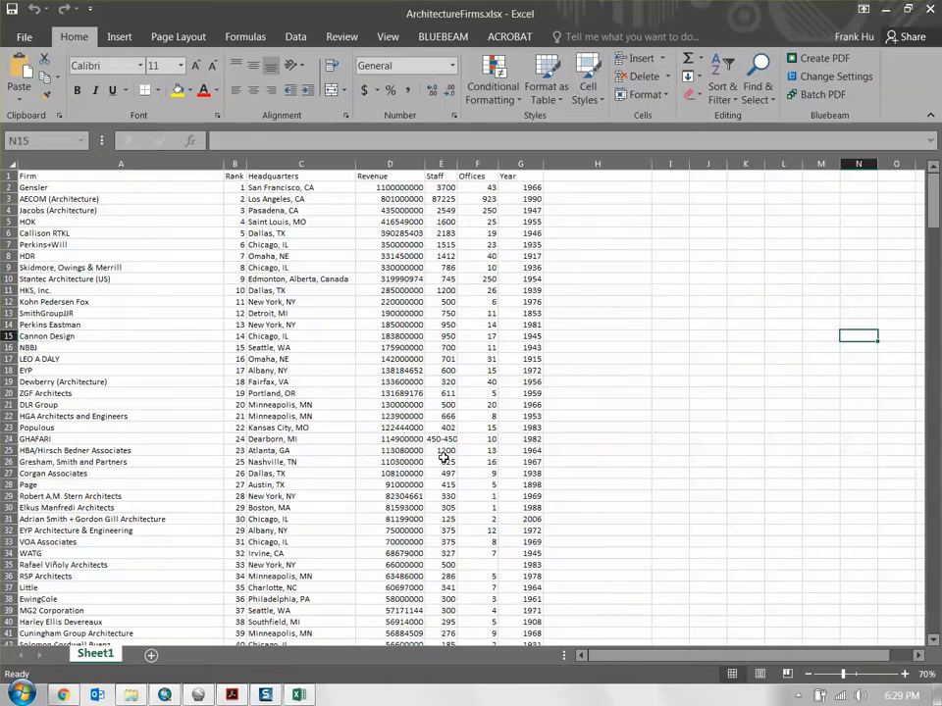
{"action": "scroll", "coordinate": [653, 454], "scroll_direction": "down", "scroll_amount": 2}
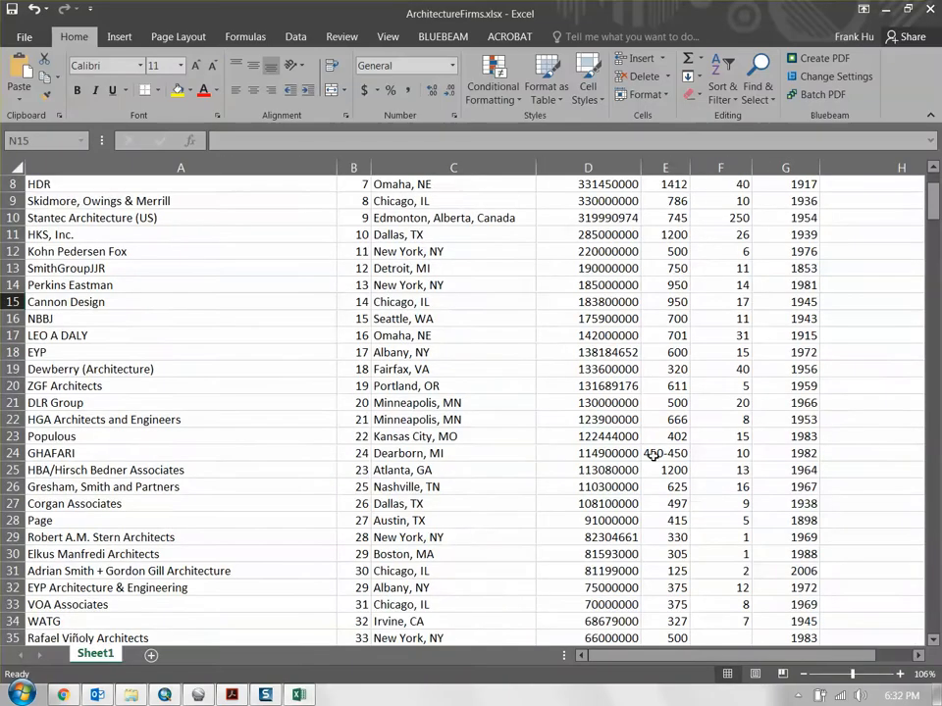
{"action": "scroll", "coordinate": [826, 388], "scroll_direction": "up", "scroll_amount": 3}
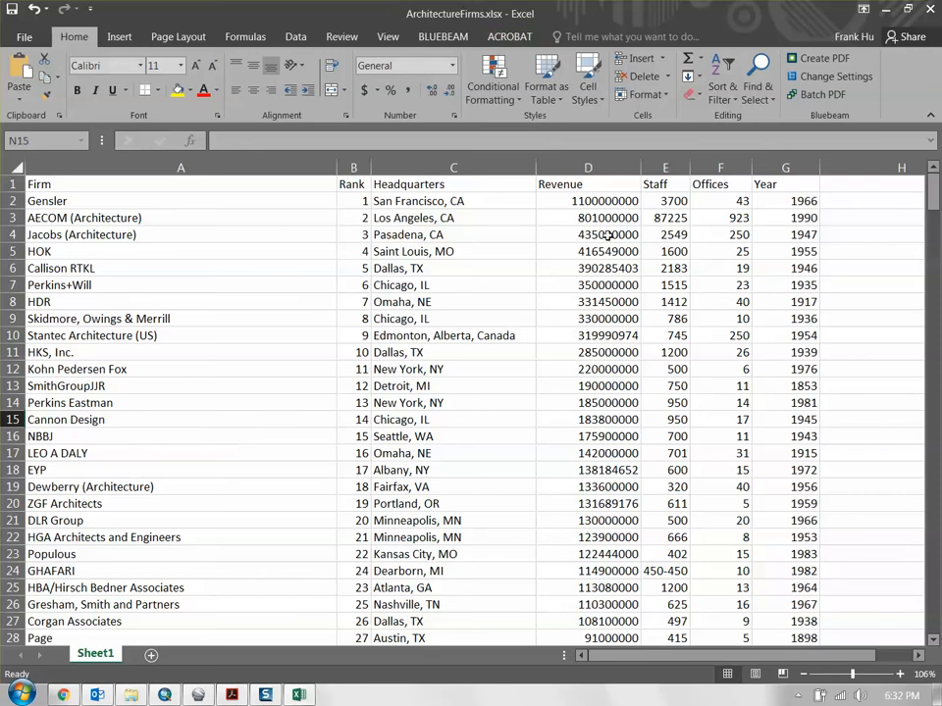
{"action": "left_click_drag", "start_coordinate": [932, 192], "coordinate": [910, 181]}
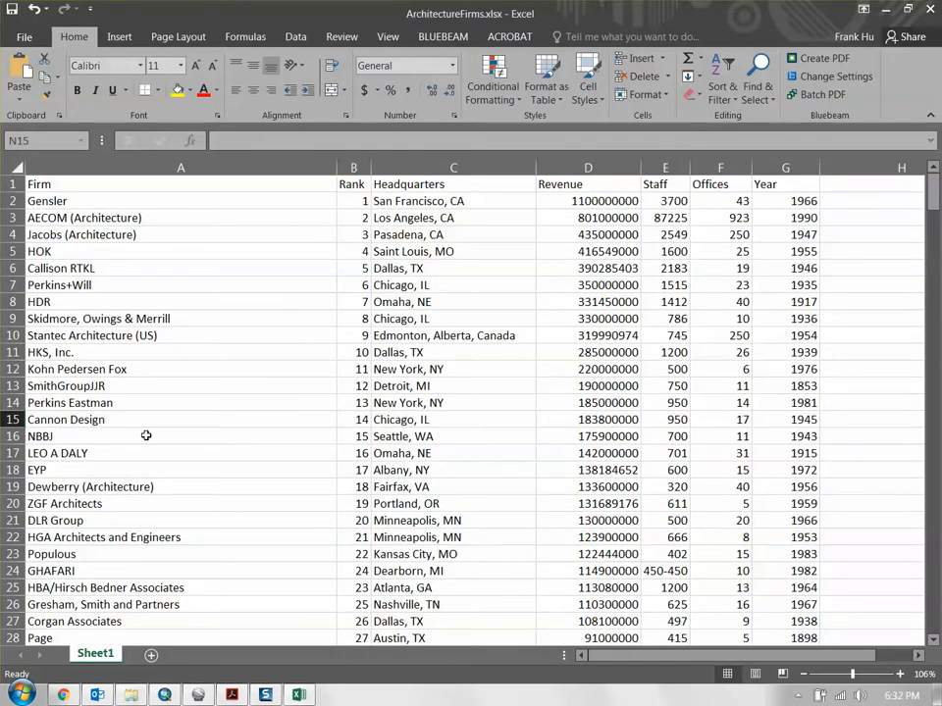
- Create a new blank workbook and bring its window fully into view
{"action": "left_click", "coordinate": [22, 35]}
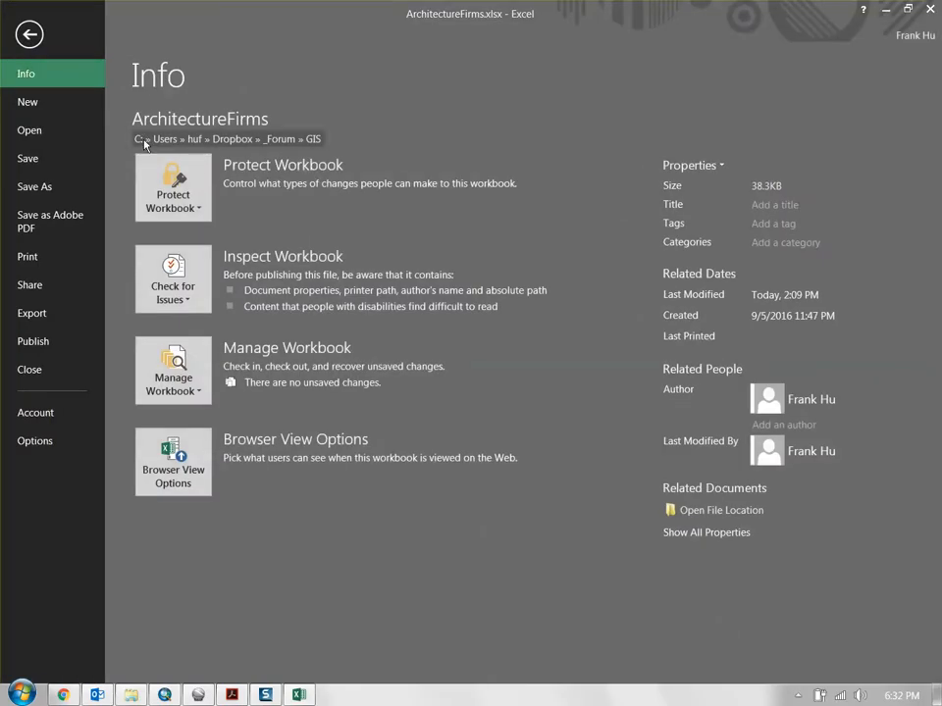
{"action": "left_click", "coordinate": [59, 101]}
{"action": "key", "text": "Escape"}
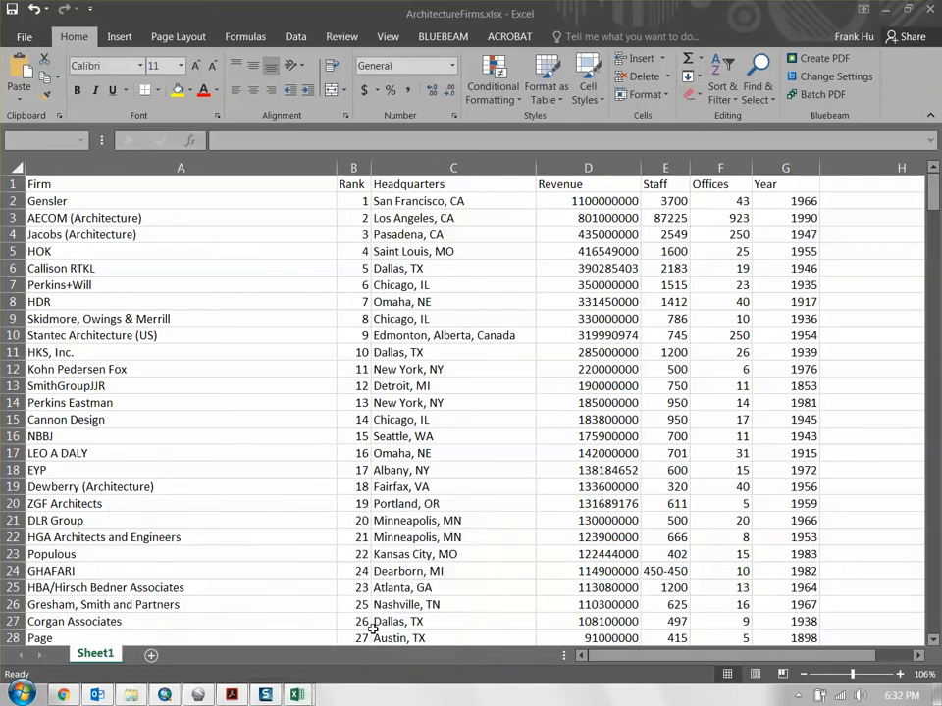
{"action": "left_click_drag", "start_coordinate": [551, 2], "coordinate": [599, 13]}
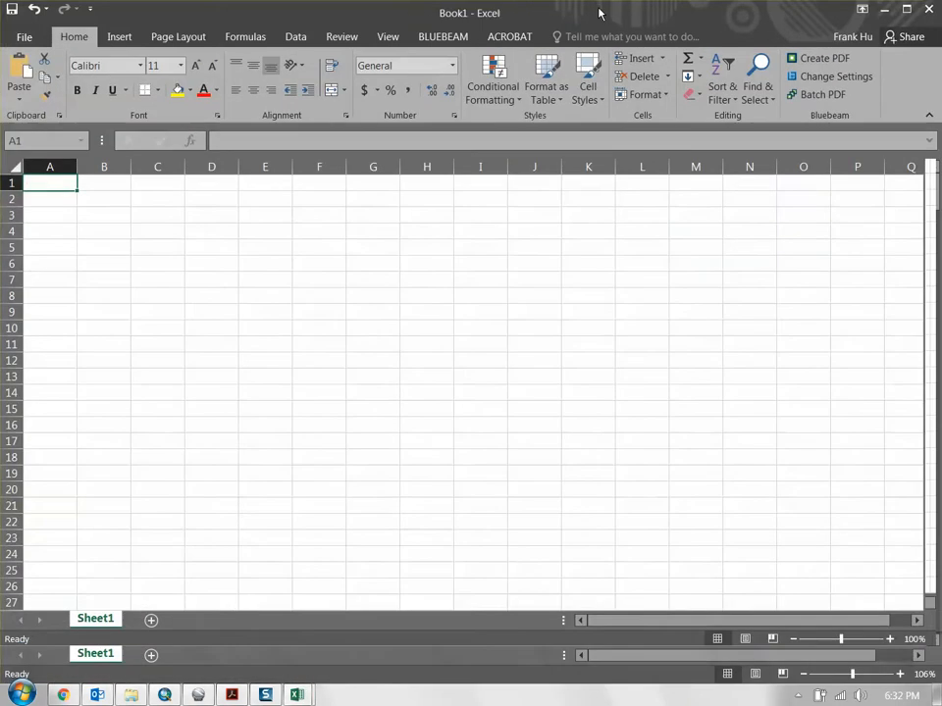
- Copy the web page's firms table from the Firm heading through the LPA row and paste it into Book1 at cell A1
{"action": "left_click", "coordinate": [63, 695]}
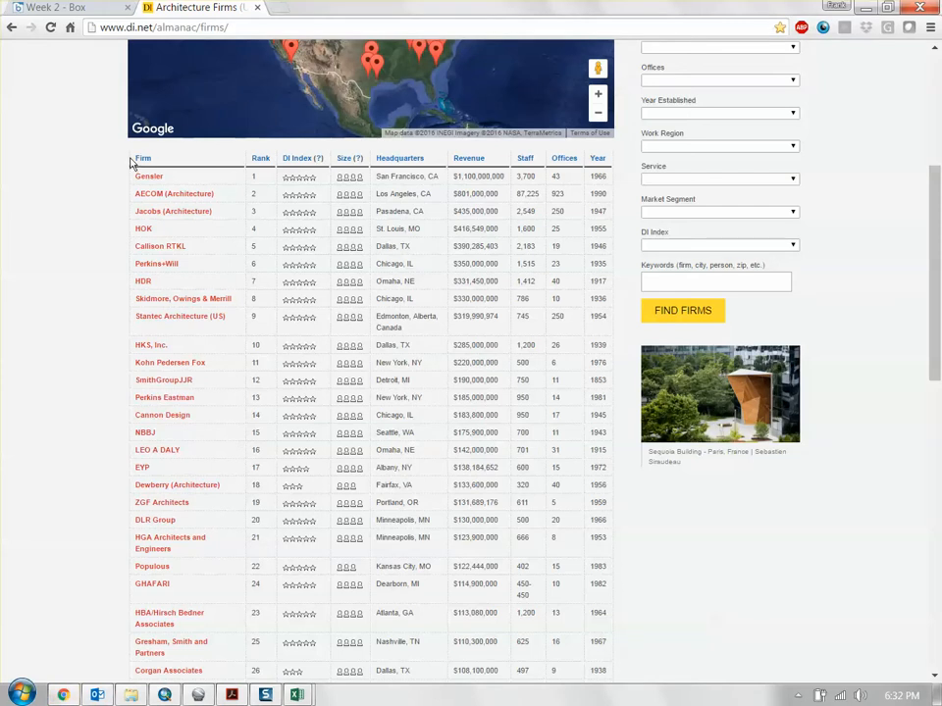
{"action": "left_click_drag", "start_coordinate": [132, 156], "coordinate": [619, 388]}
{"action": "scroll", "coordinate": [365, 364], "scroll_direction": "down", "scroll_amount": 10}
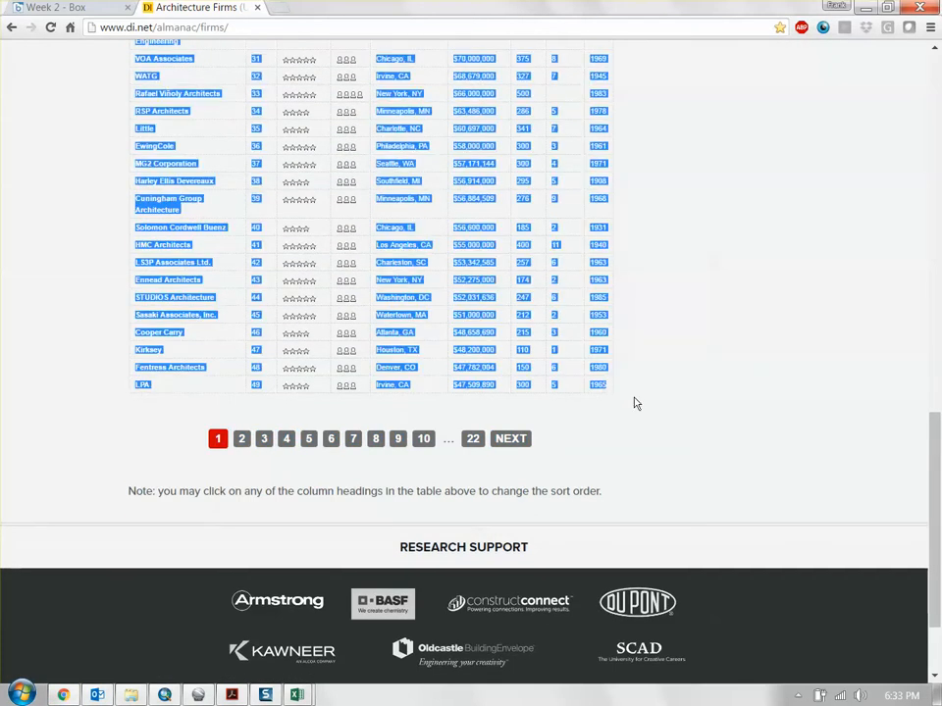
{"action": "left_click", "coordinate": [297, 695]}
{"action": "left_click", "coordinate": [383, 604]}
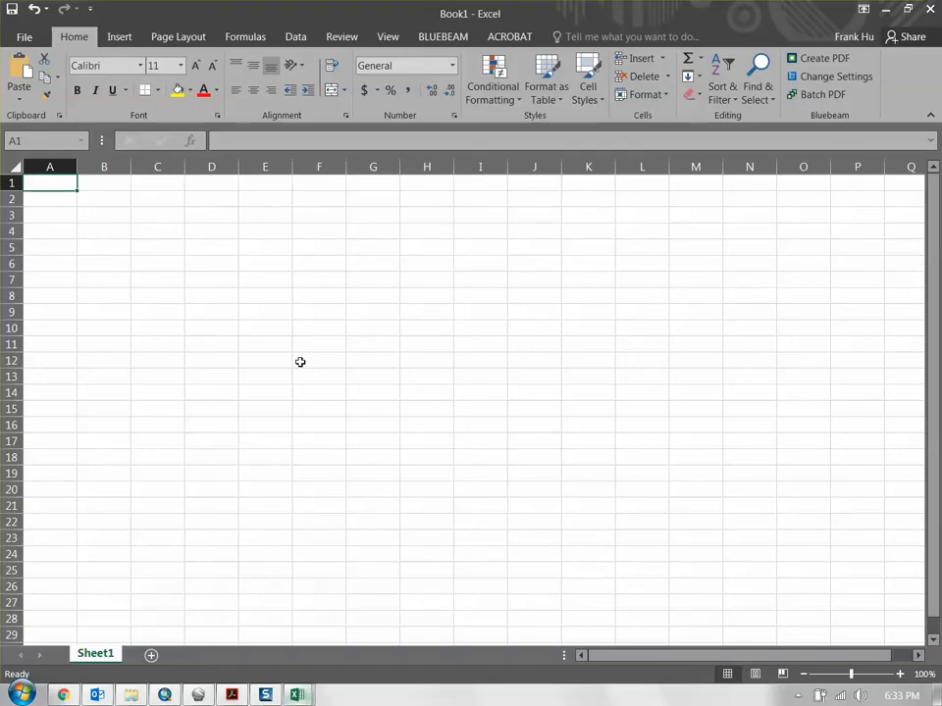
{"action": "key", "text": "ctrl+v"}
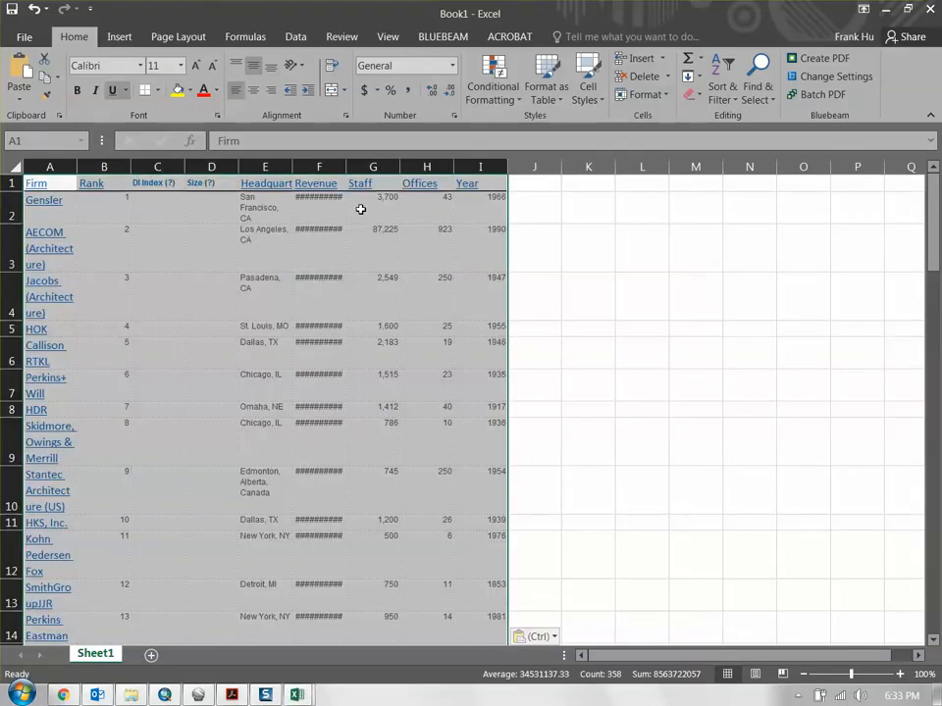
{"action": "left_click", "coordinate": [639, 247]}
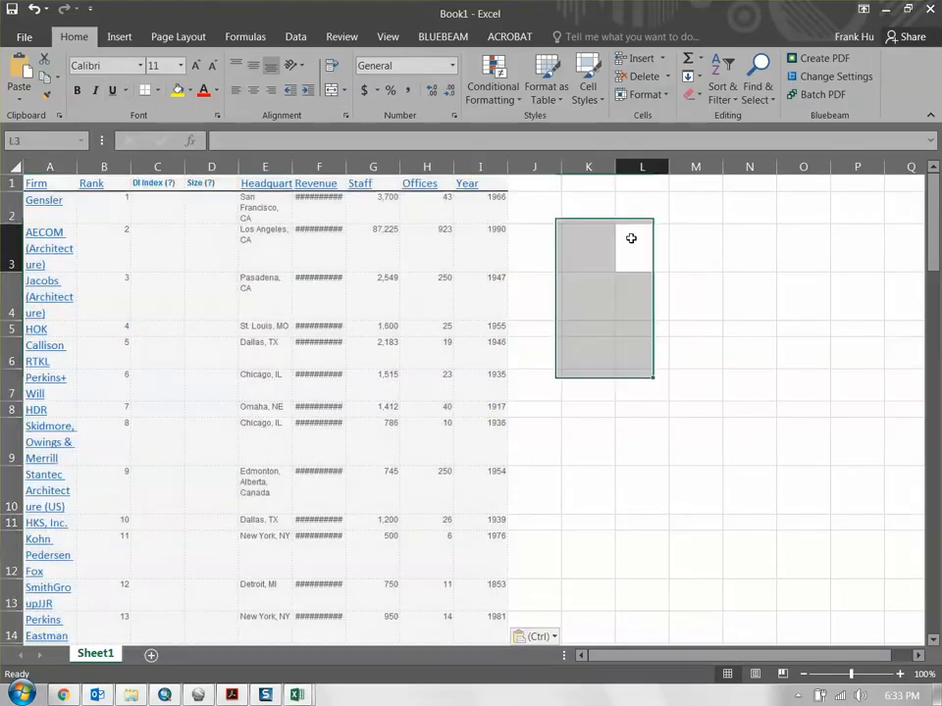
{"action": "left_click", "coordinate": [528, 210]}
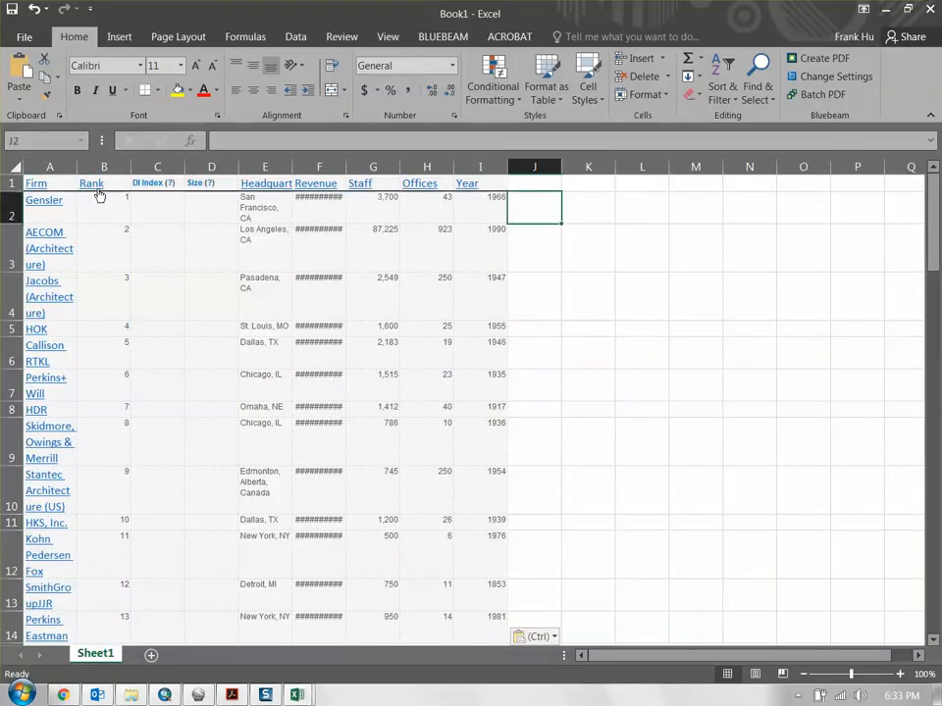
- Clear the formatting of the entire sheet while keeping its contents, and widen the Firm column
{"action": "left_click", "coordinate": [7, 167]}
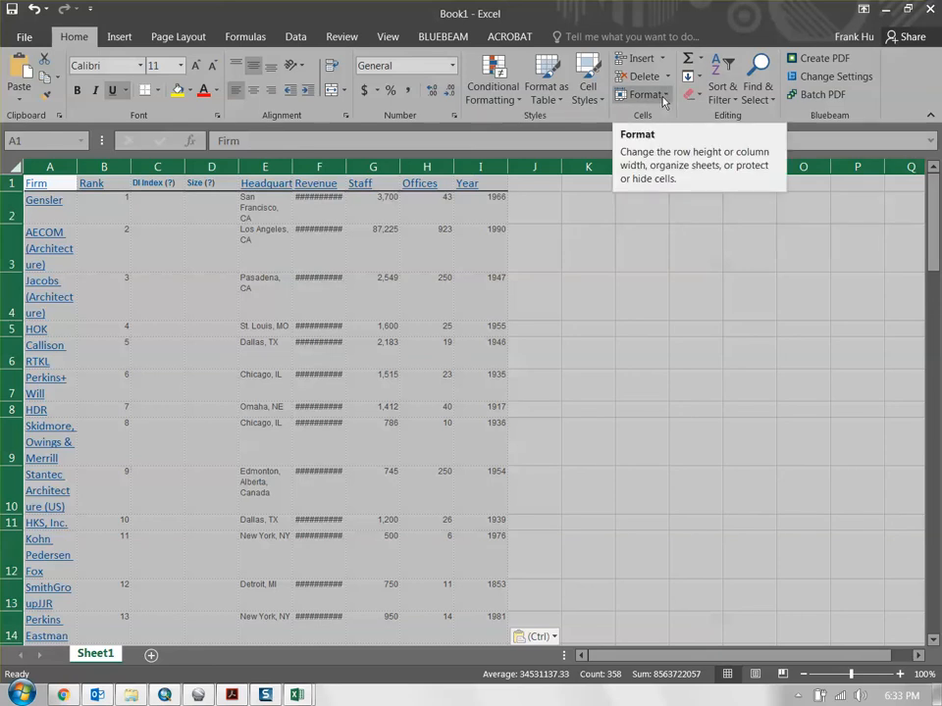
{"action": "left_click", "coordinate": [690, 94]}
{"action": "left_click", "coordinate": [724, 135]}
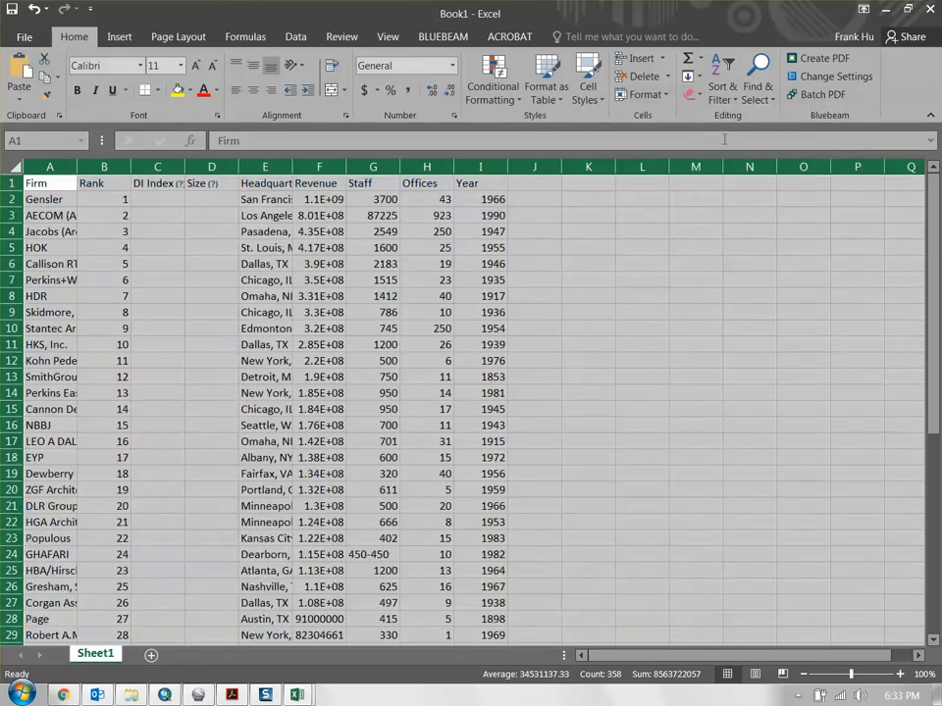
{"action": "left_click", "coordinate": [653, 247]}
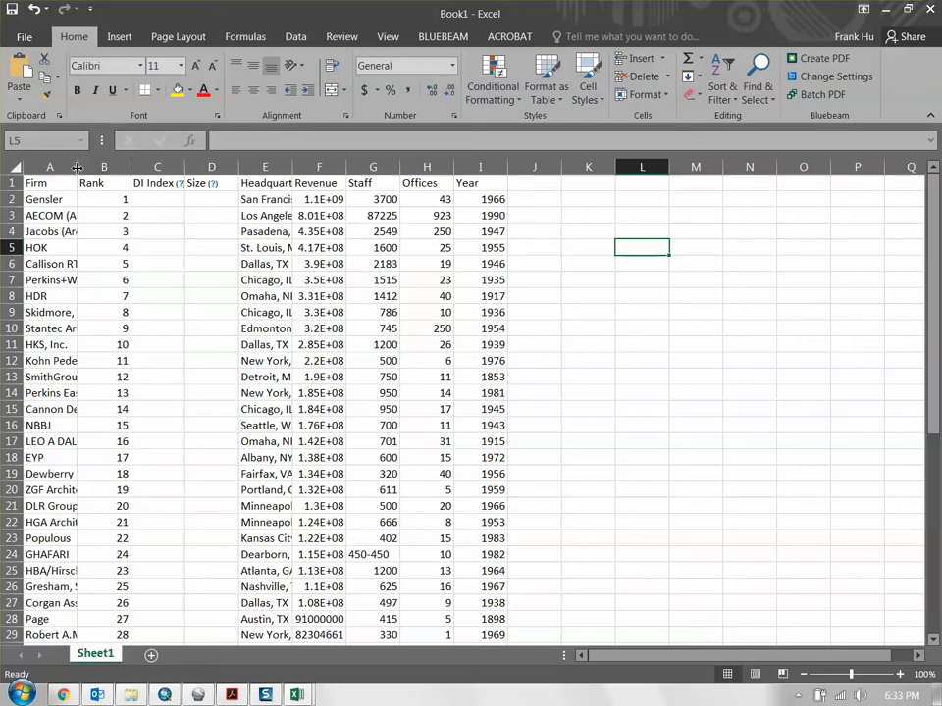
{"action": "left_click_drag", "start_coordinate": [77, 166], "coordinate": [125, 166]}
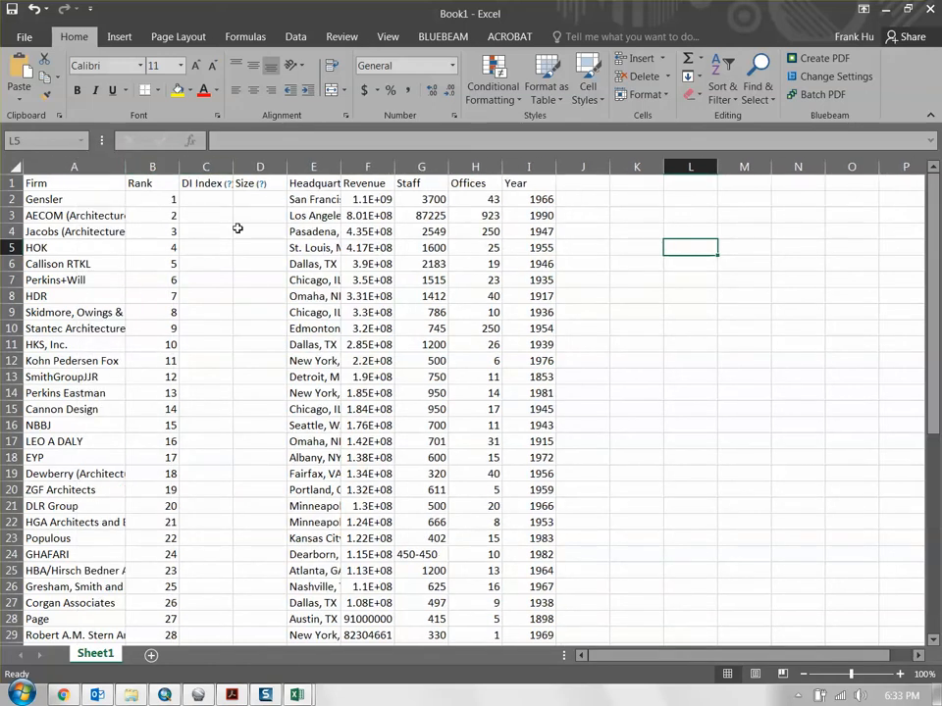
- Delete the empty DI Index and Size columns from the firms table
{"action": "left_click", "coordinate": [205, 167]}
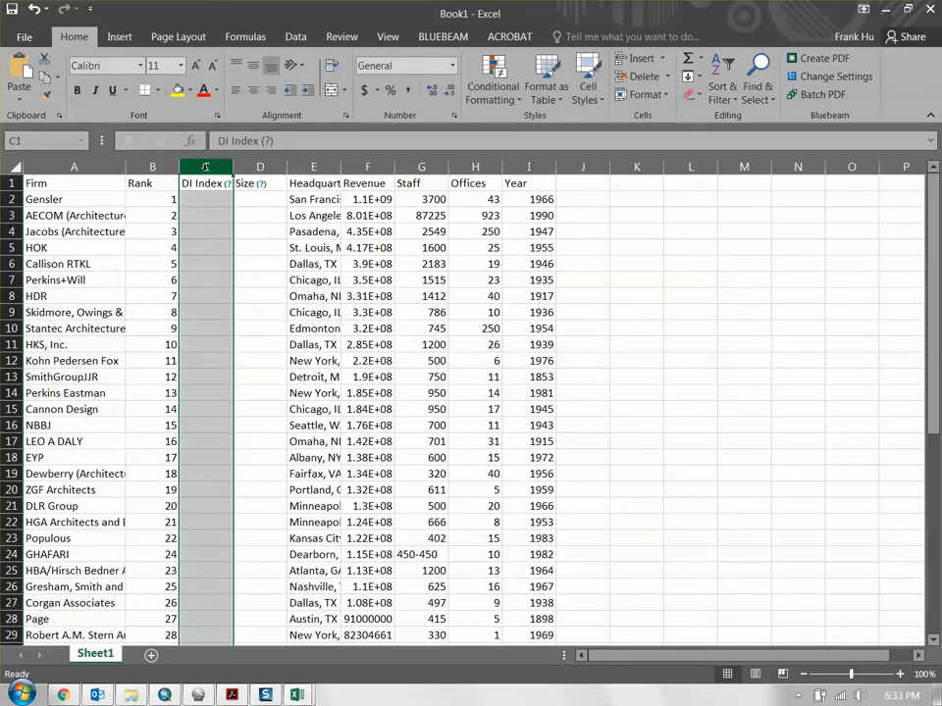
{"action": "right_click", "coordinate": [205, 168]}
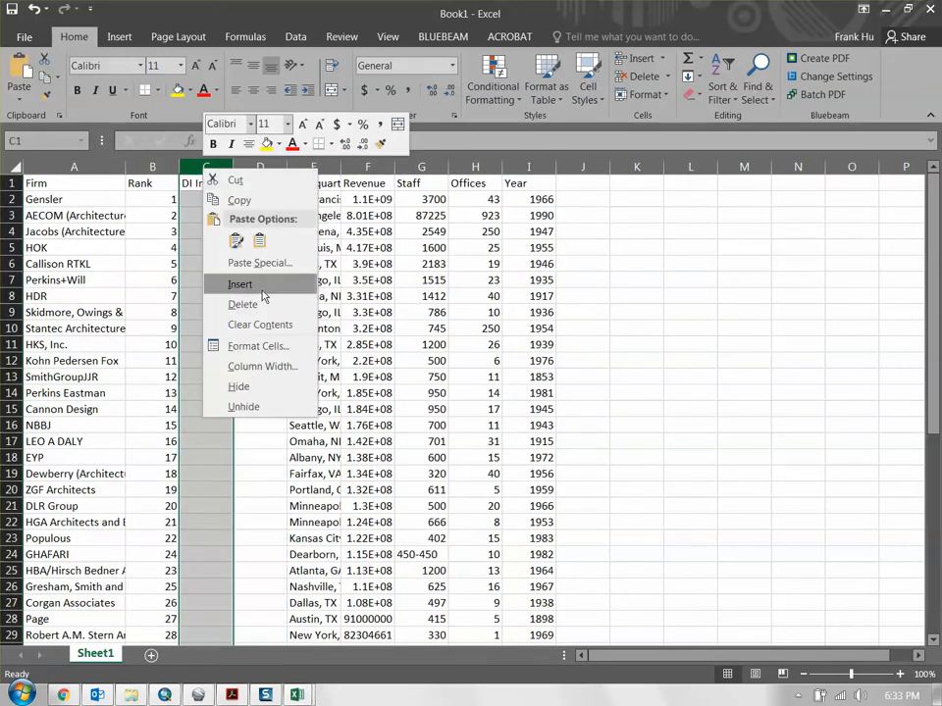
{"action": "left_click", "coordinate": [263, 304]}
{"action": "right_click", "coordinate": [205, 168]}
{"action": "left_click", "coordinate": [250, 306]}
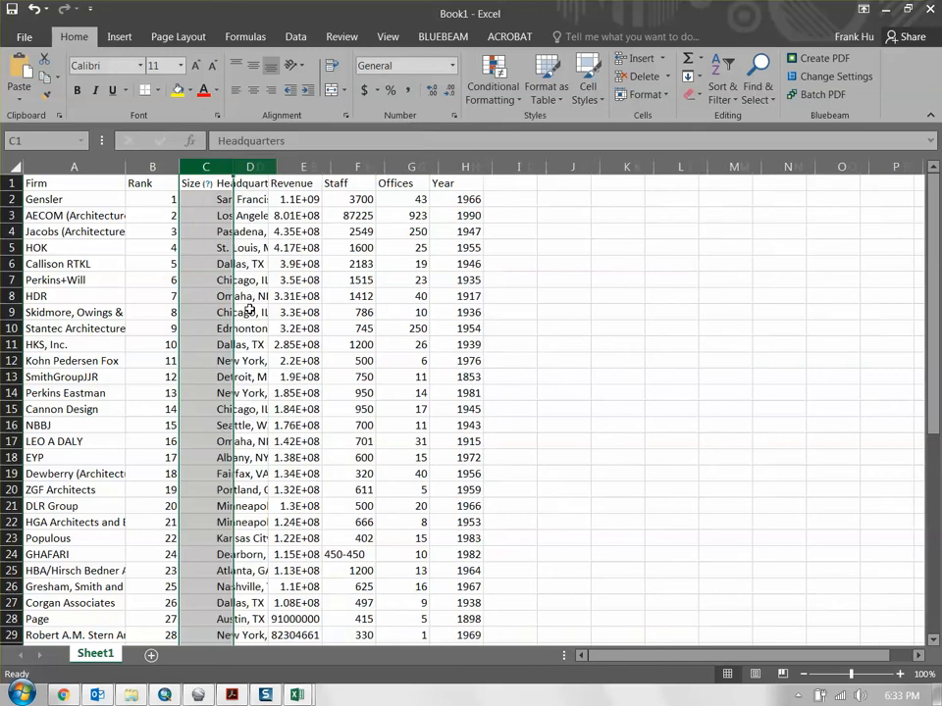
{"action": "left_click", "coordinate": [569, 245]}
- Widen the Headquarters and Revenue columns so that their full entries can be read, checking the city names down to LPA
{"action": "left_click_drag", "start_coordinate": [234, 167], "coordinate": [359, 161]}
{"action": "left_click", "coordinate": [267, 199]}
{"action": "scroll", "coordinate": [247, 295], "scroll_direction": "down", "scroll_amount": 3}
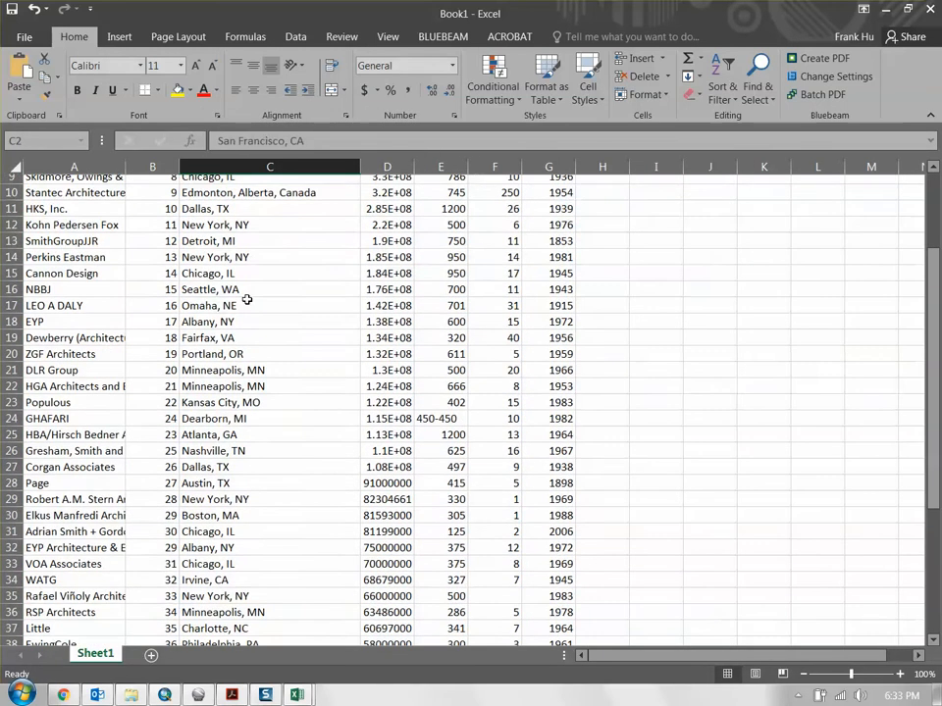
{"action": "scroll", "coordinate": [246, 299], "scroll_direction": "down", "scroll_amount": 5}
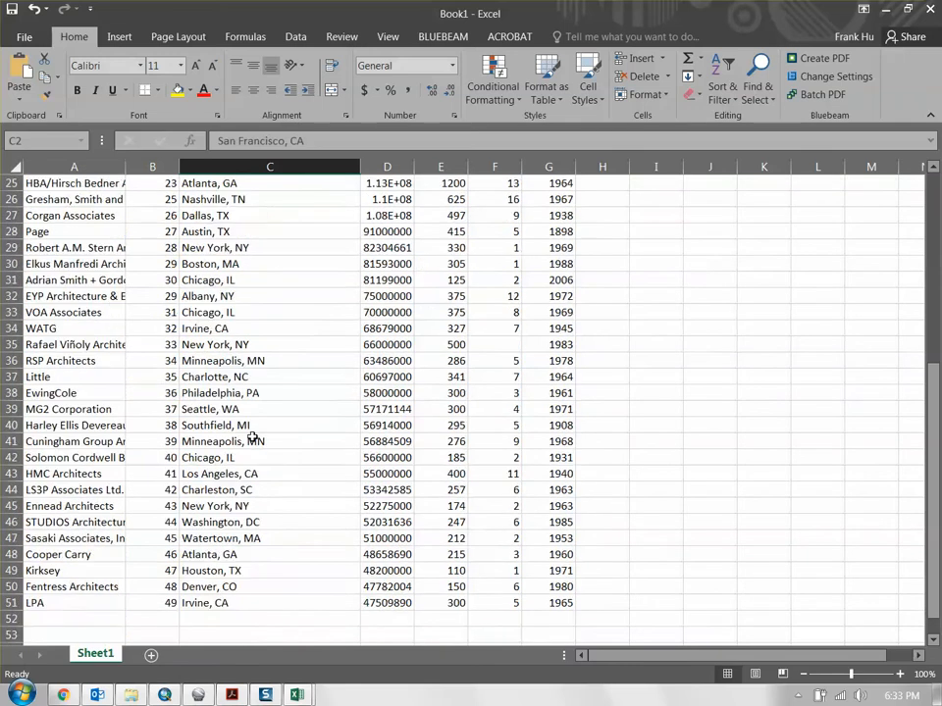
{"action": "scroll", "coordinate": [253, 438], "scroll_direction": "down", "scroll_amount": 2}
{"action": "scroll", "coordinate": [253, 425], "scroll_direction": "up", "scroll_amount": 10}
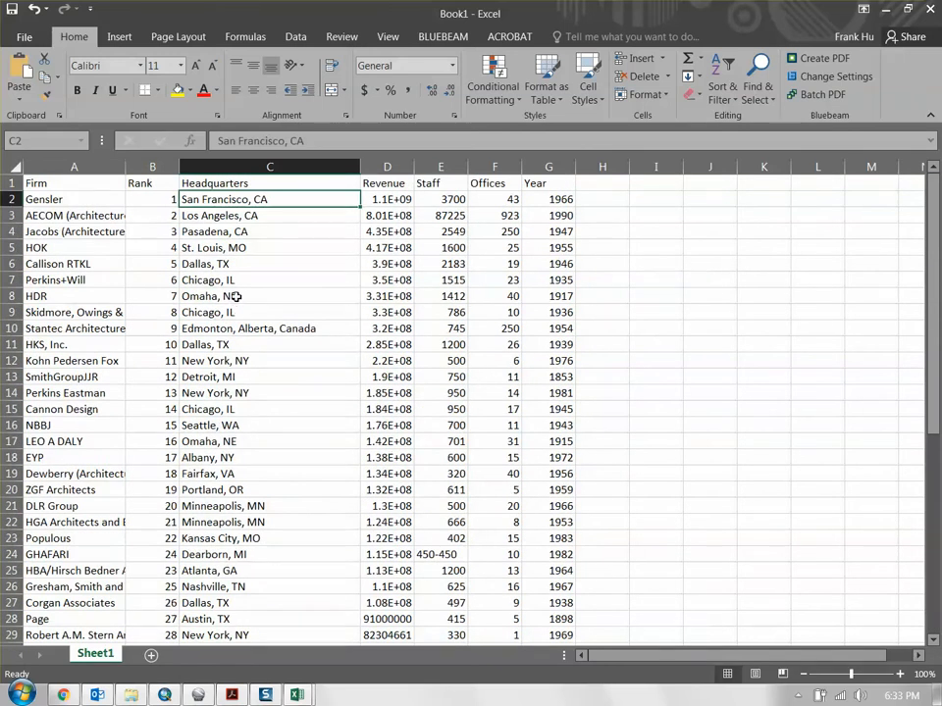
{"action": "left_click", "coordinate": [210, 250]}
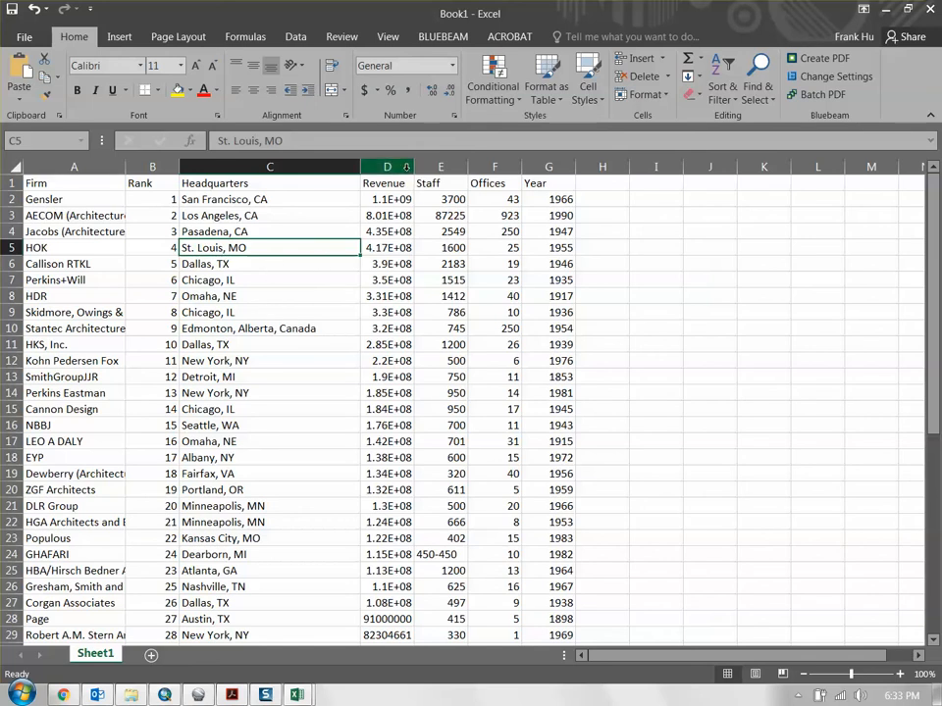
{"action": "left_click_drag", "start_coordinate": [413, 167], "coordinate": [498, 167]}
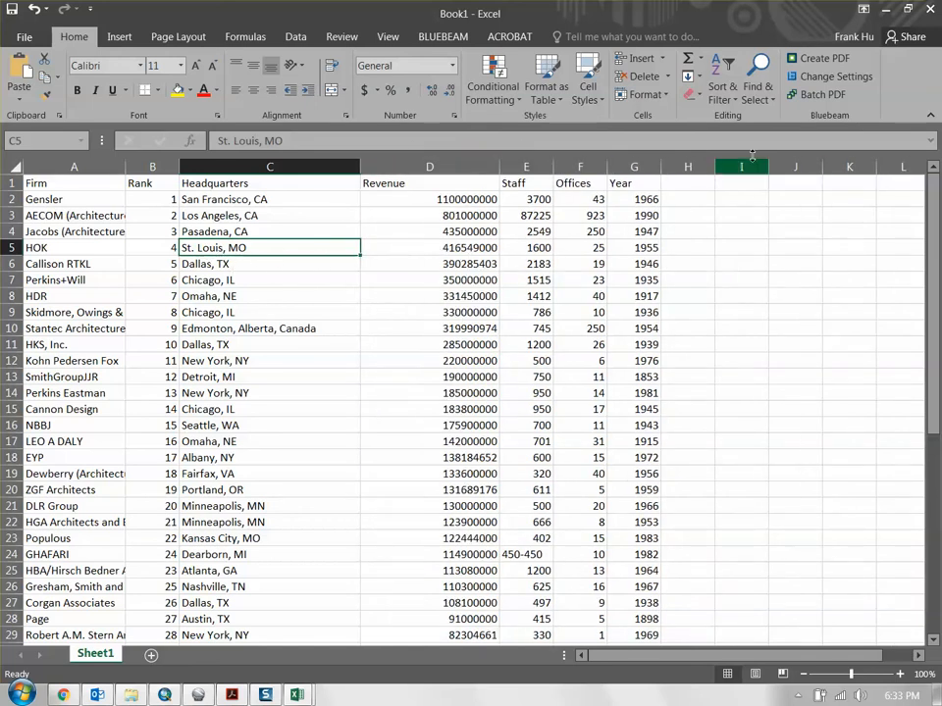
- Replace every "St." with "Saint" throughout the sheet and close the Find and Replace dialog
{"action": "left_click", "coordinate": [766, 103]}
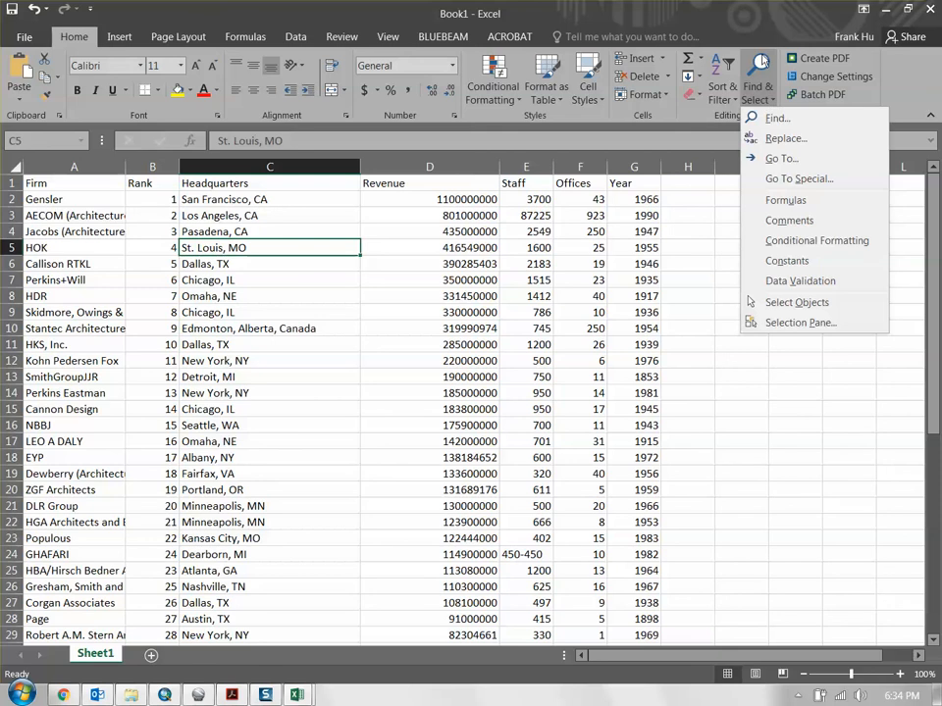
{"action": "left_click", "coordinate": [784, 140]}
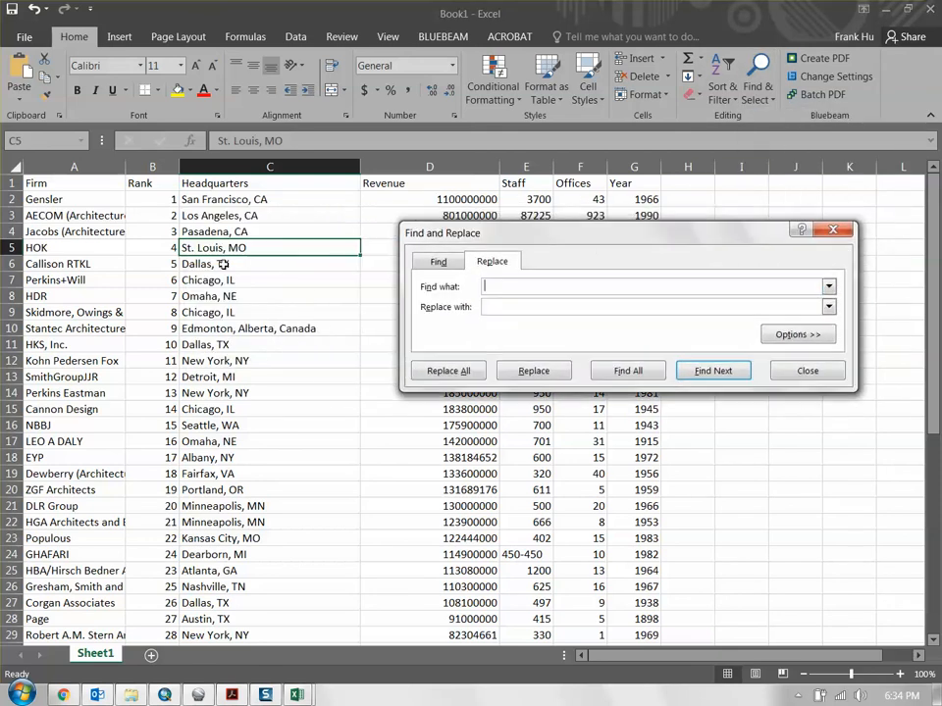
{"action": "left_click", "coordinate": [498, 306]}
{"action": "type", "text": "Saint"}
{"action": "left_click", "coordinate": [448, 371]}
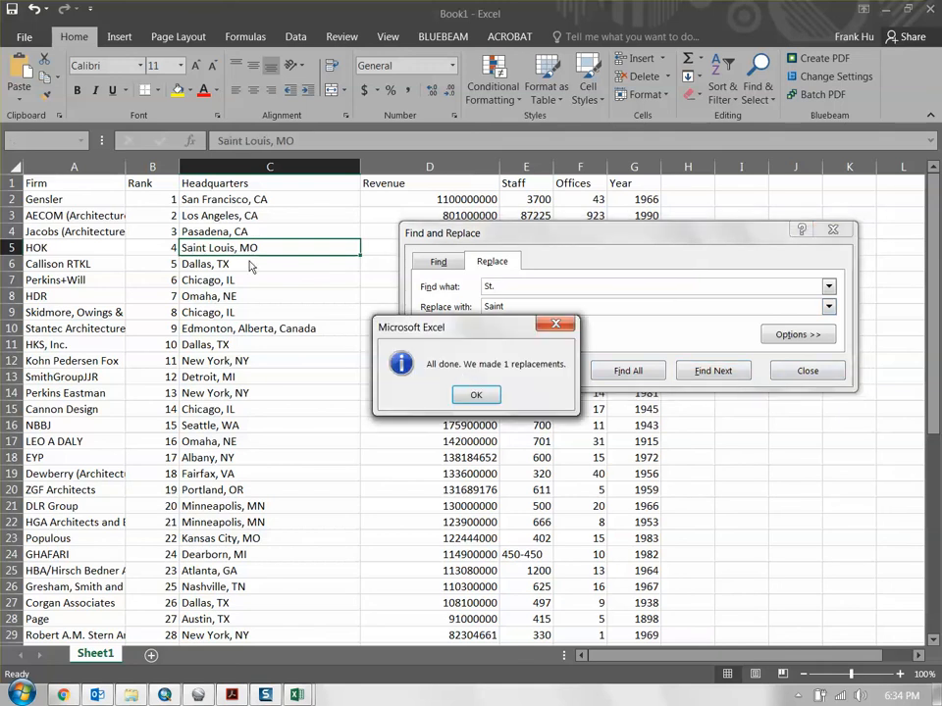
{"action": "left_click", "coordinate": [476, 394]}
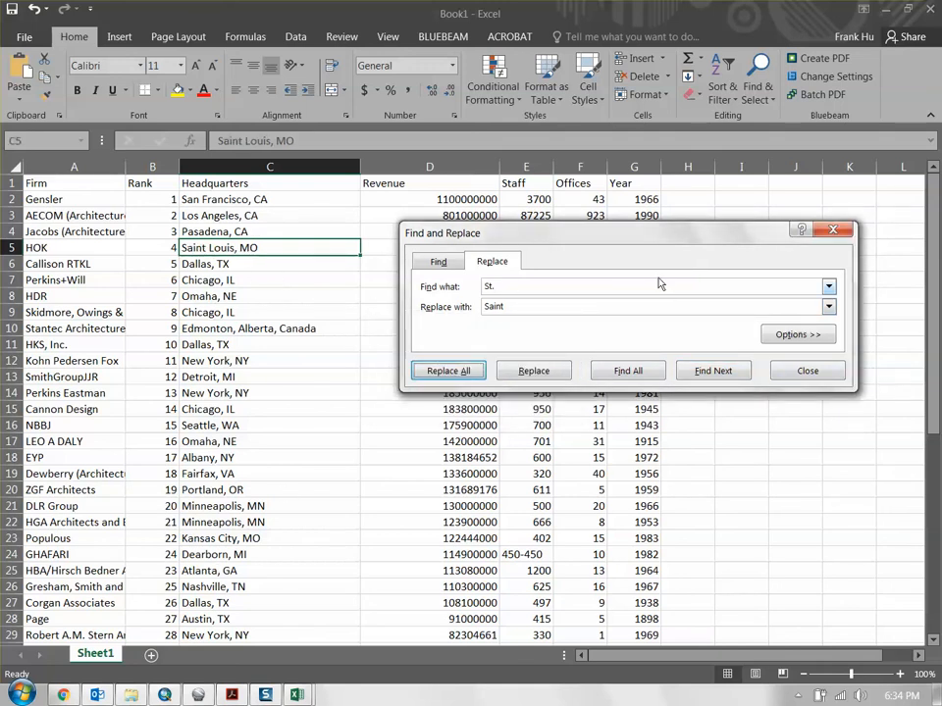
{"action": "left_click", "coordinate": [807, 371]}
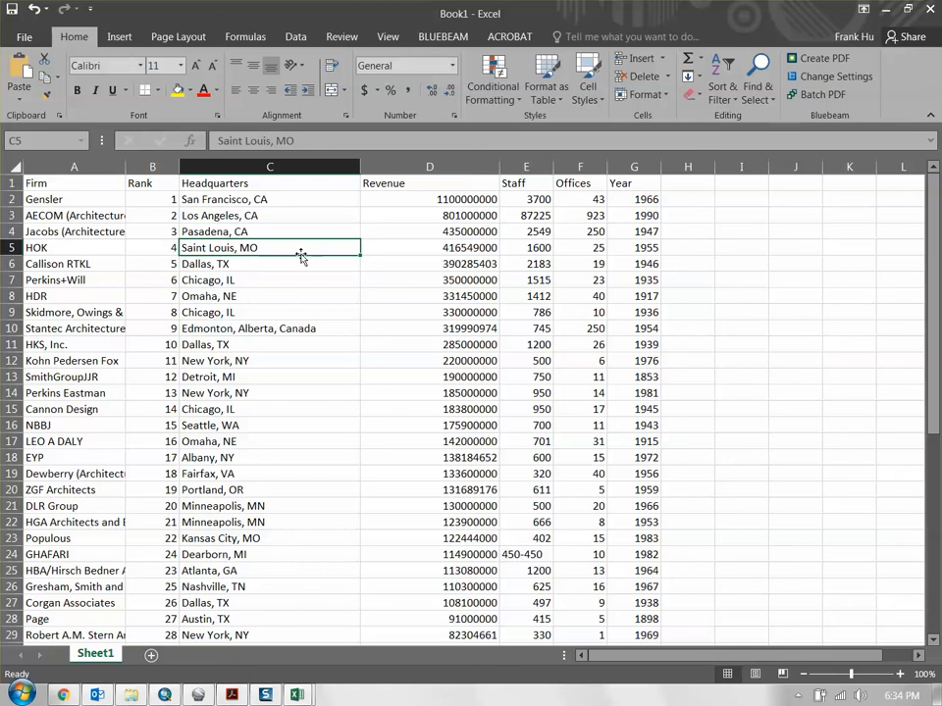
- Check the remaining rows of the cleaned table and close Book1 without saving it
{"action": "scroll", "coordinate": [309, 265], "scroll_direction": "down", "scroll_amount": 8}
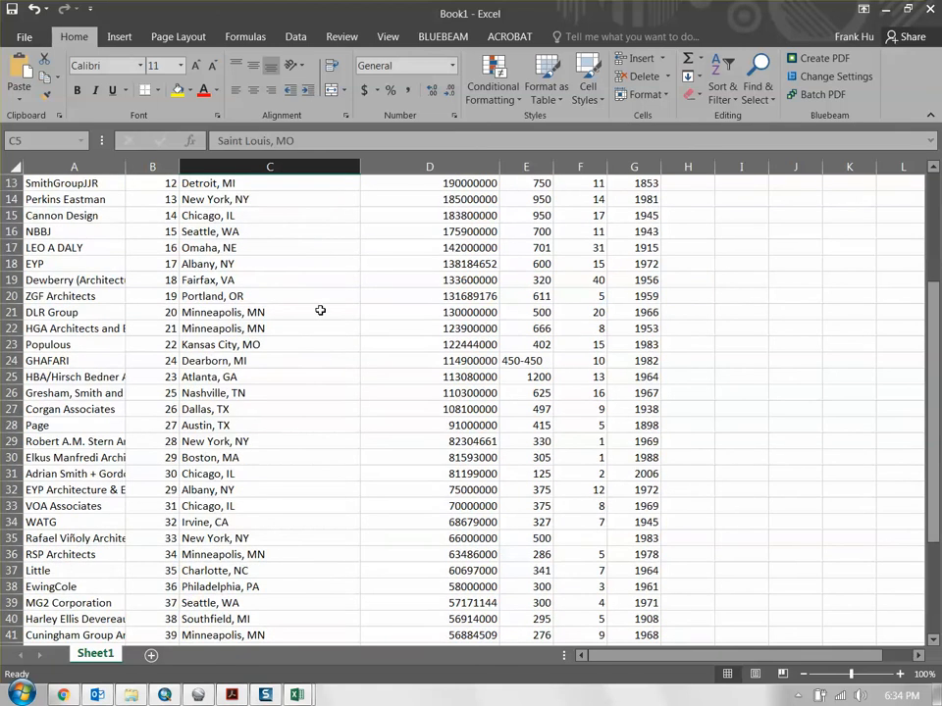
{"action": "left_click", "coordinate": [931, 10]}
{"action": "left_click", "coordinate": [471, 368]}
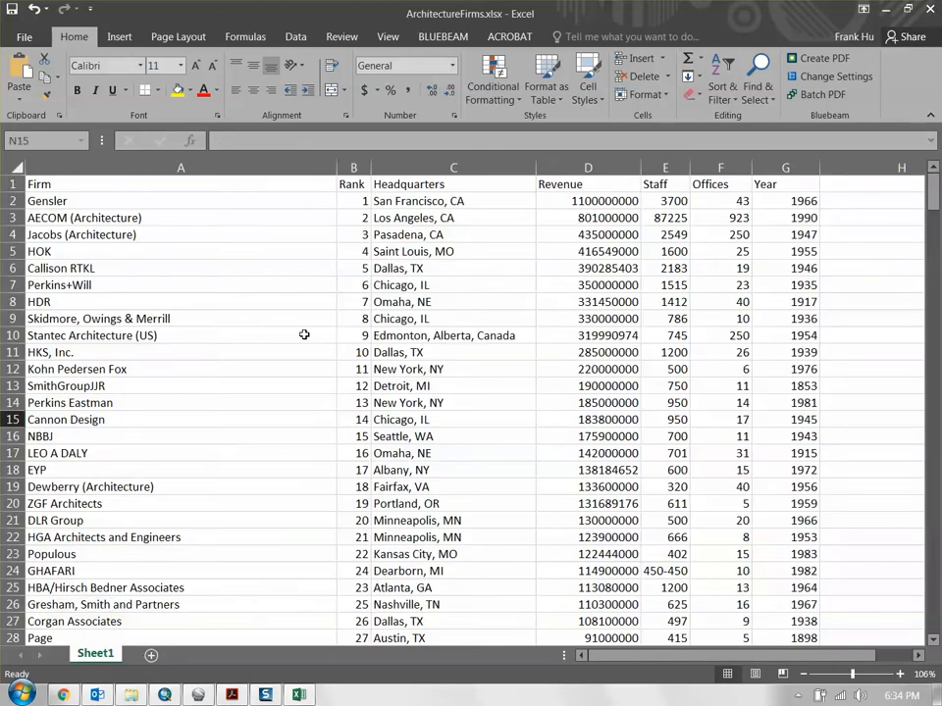
- Look through ArchitectureFirms.xlsx down to its last firm records
{"action": "left_click_drag", "start_coordinate": [931, 188], "coordinate": [920, 642]}
{"action": "scroll", "coordinate": [498, 471], "scroll_direction": "down", "scroll_amount": 5}
{"action": "scroll", "coordinate": [181, 396], "scroll_direction": "up", "scroll_amount": 1}
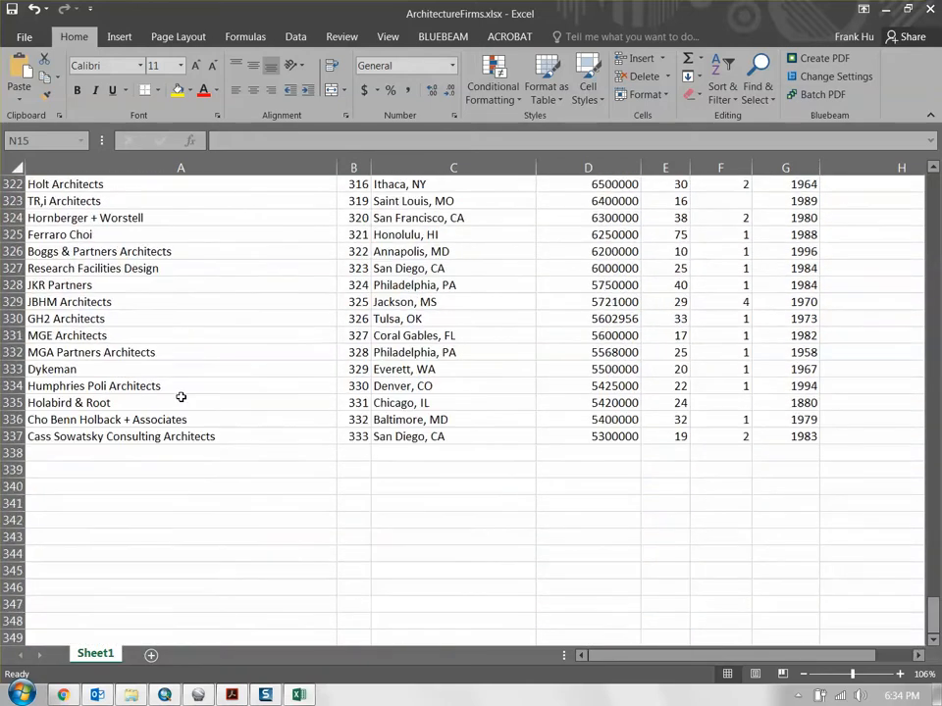
{"action": "scroll", "coordinate": [266, 621], "scroll_direction": "up", "scroll_amount": 3}
- Switch to Chrome and advance the Architecture Firms list through pages 4 and 6 to page 7
{"action": "left_click", "coordinate": [65, 698]}
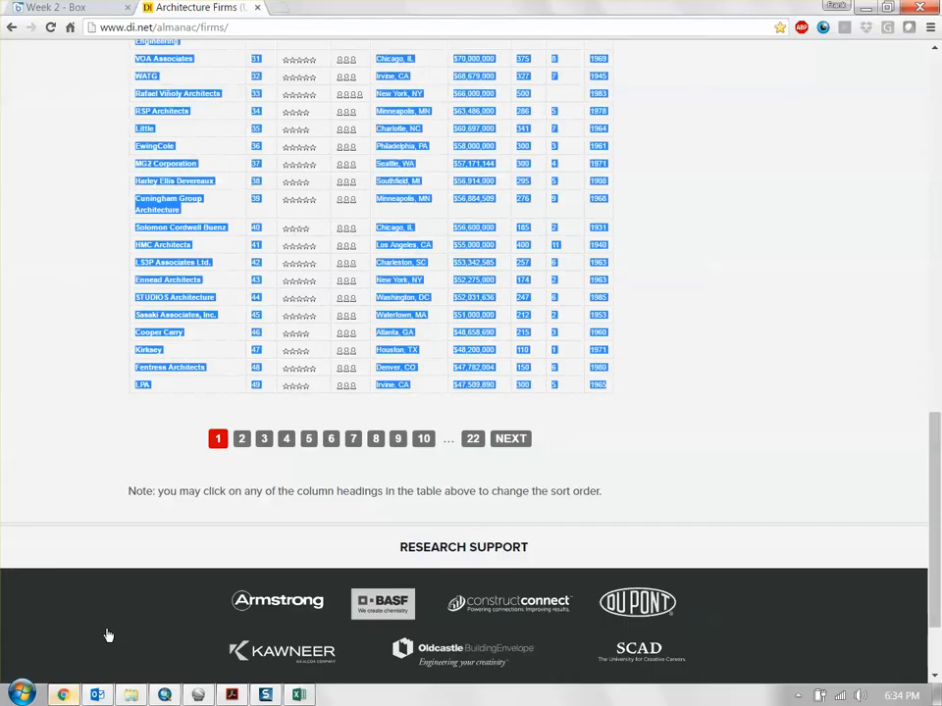
{"action": "left_click", "coordinate": [311, 483]}
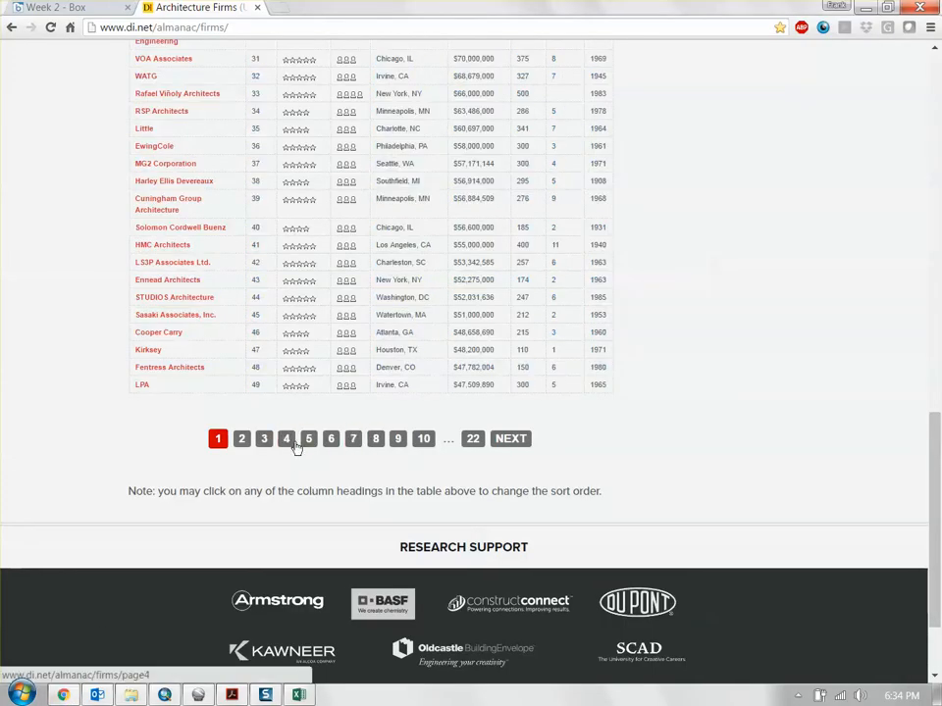
{"action": "left_click", "coordinate": [285, 440]}
{"action": "scroll", "coordinate": [275, 451], "scroll_direction": "down", "scroll_amount": 5}
{"action": "scroll", "coordinate": [272, 452], "scroll_direction": "down", "scroll_amount": 7}
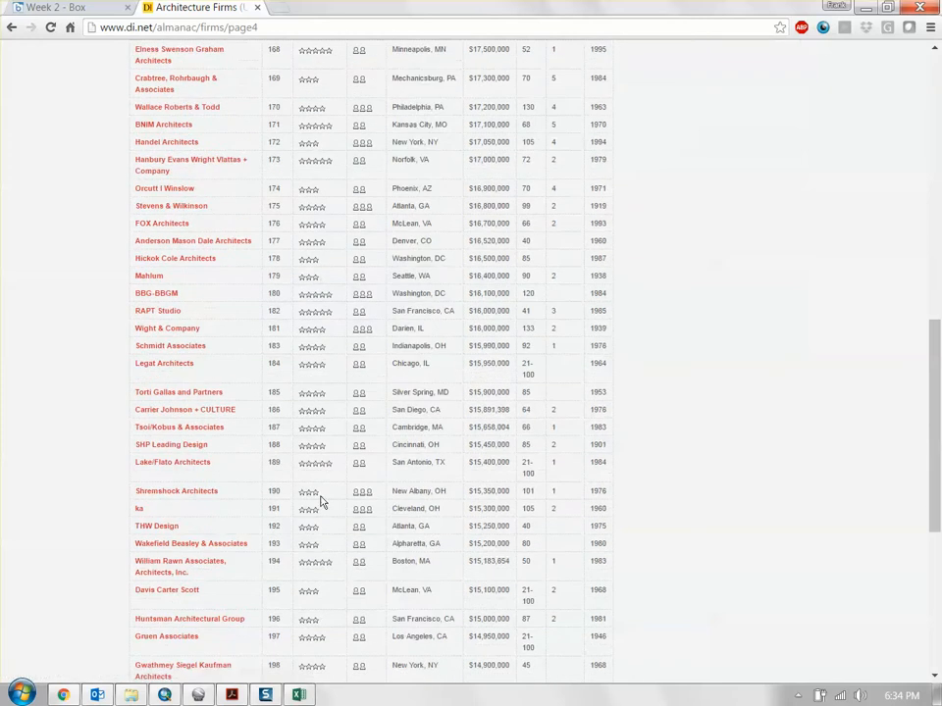
{"action": "left_click", "coordinate": [354, 463]}
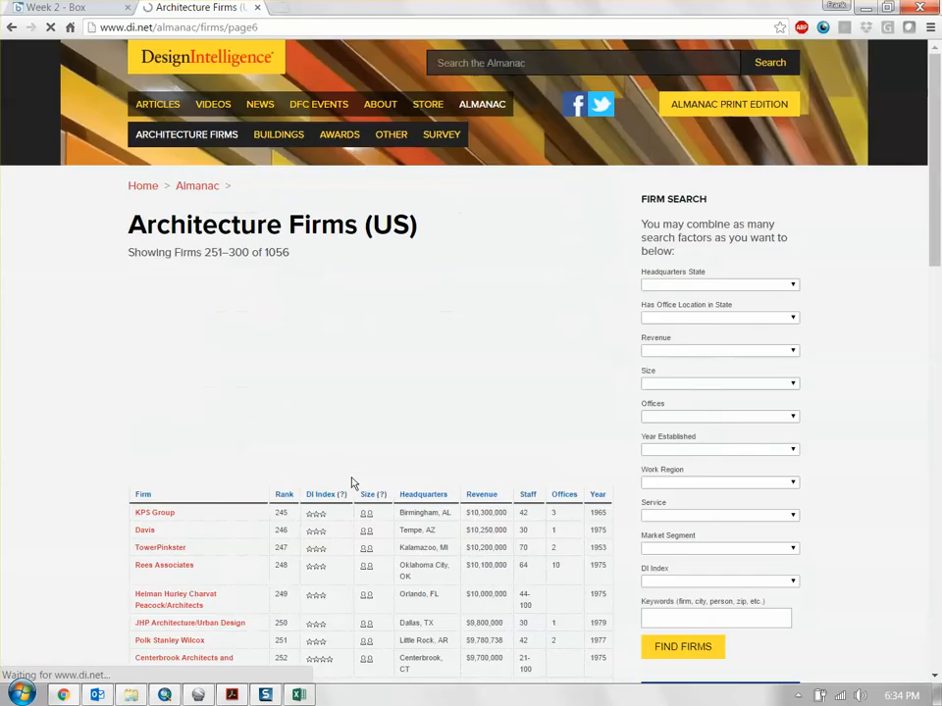
{"action": "scroll", "coordinate": [351, 481], "scroll_direction": "down", "scroll_amount": 15}
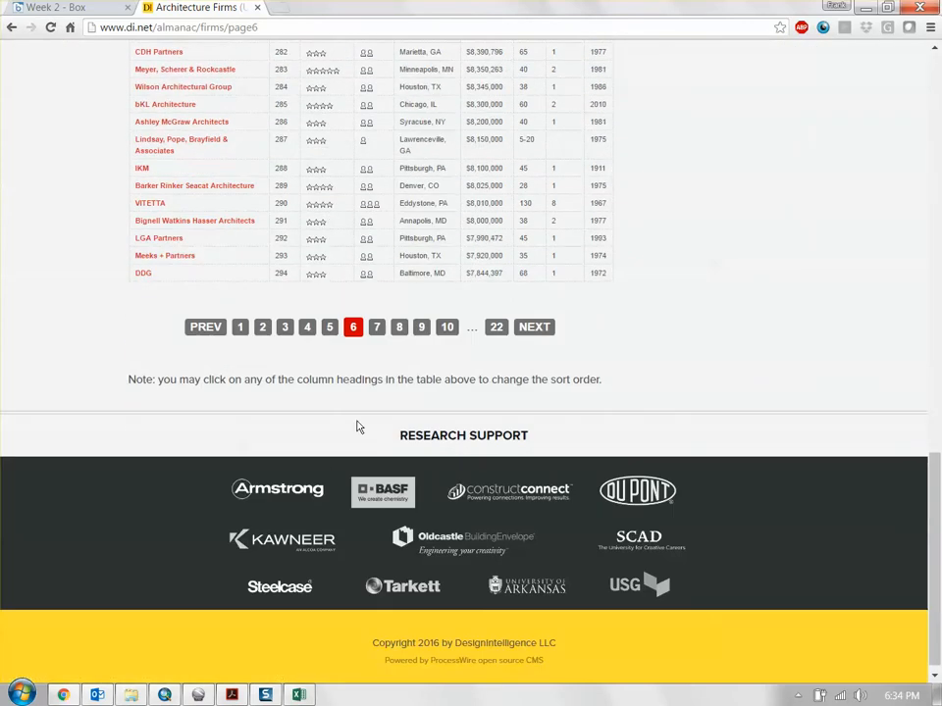
{"action": "left_click", "coordinate": [375, 327]}
- Examine the rank and revenue entries of the firms listed below Cass Sowatsky Consulting Architects on page 7
{"action": "scroll", "coordinate": [359, 404], "scroll_direction": "down", "scroll_amount": 5}
{"action": "scroll", "coordinate": [359, 405], "scroll_direction": "down", "scroll_amount": 5}
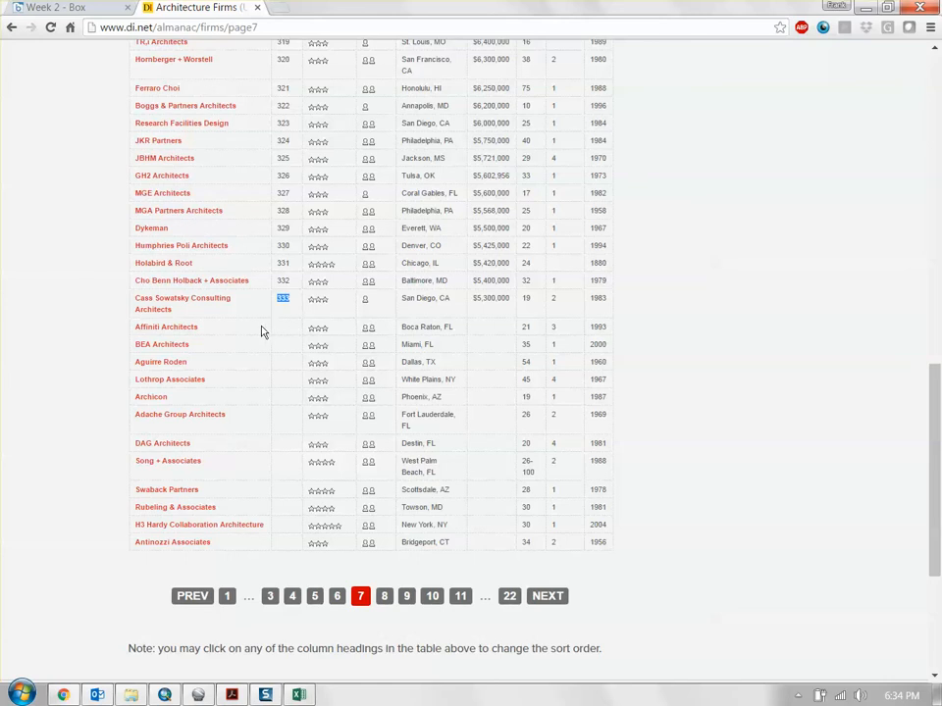
{"action": "left_click_drag", "start_coordinate": [277, 328], "coordinate": [489, 437]}
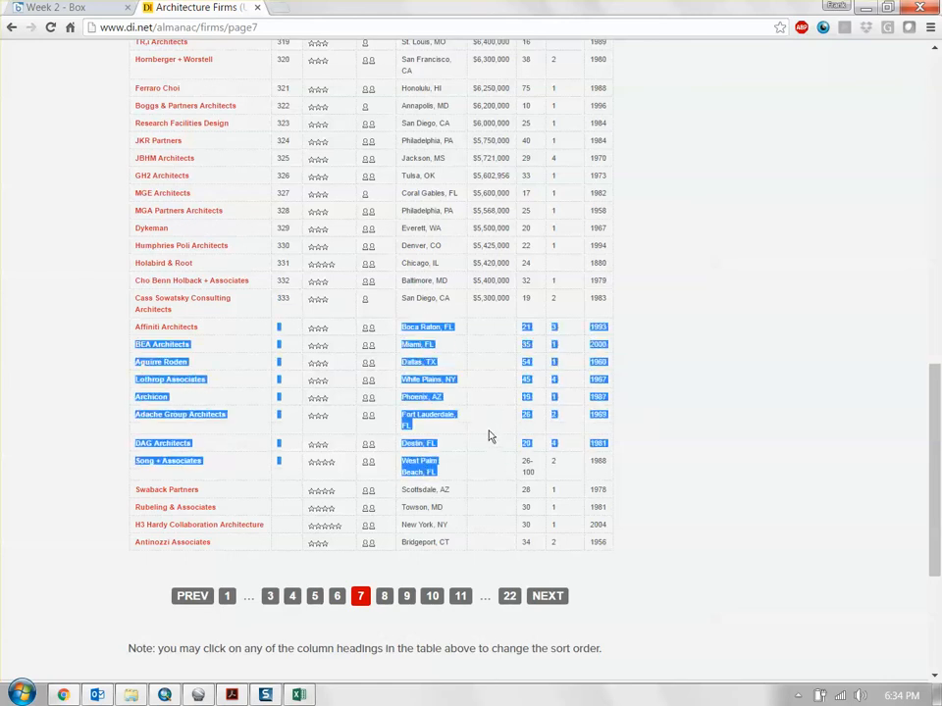
{"action": "left_click", "coordinate": [483, 413]}
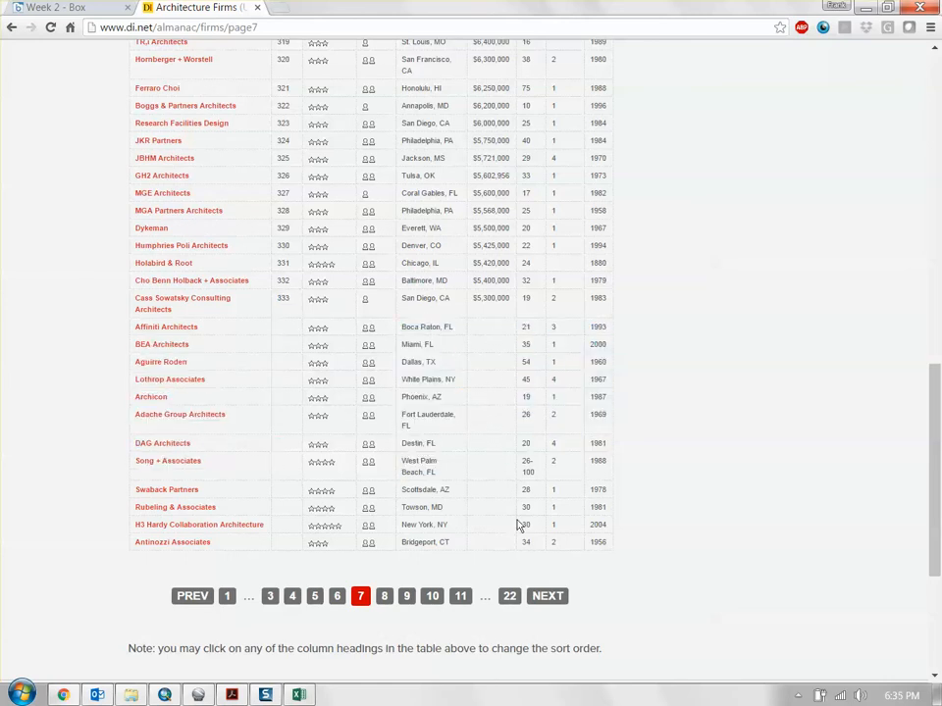
- Locate Forum Studio in the list and examine its rank, headquarters, revenue, staff and offices entries
{"action": "scroll", "coordinate": [483, 337], "scroll_direction": "up", "scroll_amount": 2}
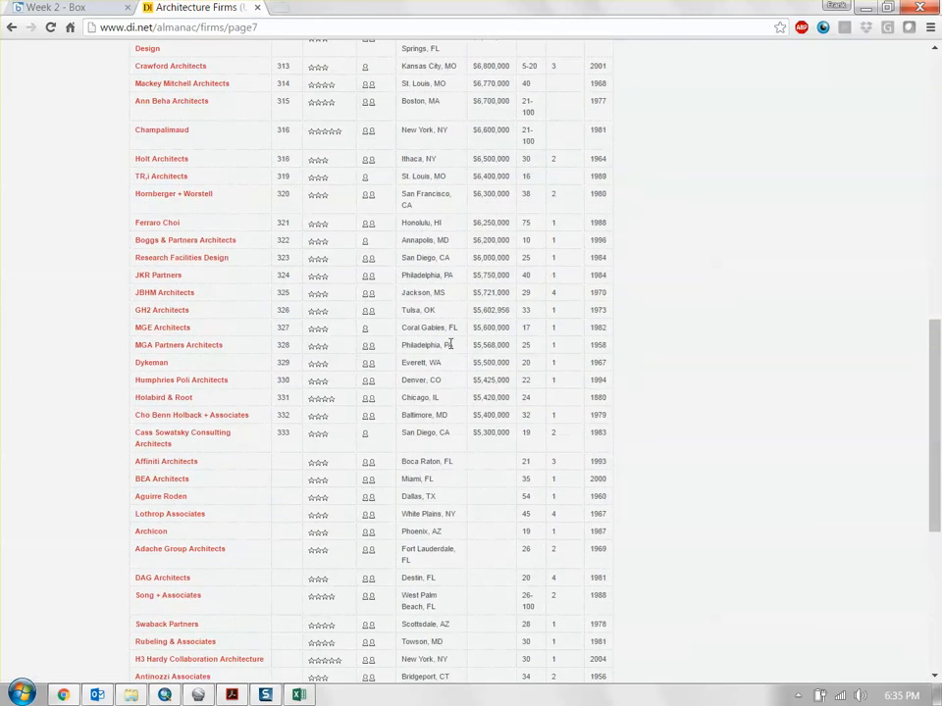
{"action": "scroll", "coordinate": [305, 368], "scroll_direction": "up", "scroll_amount": 3}
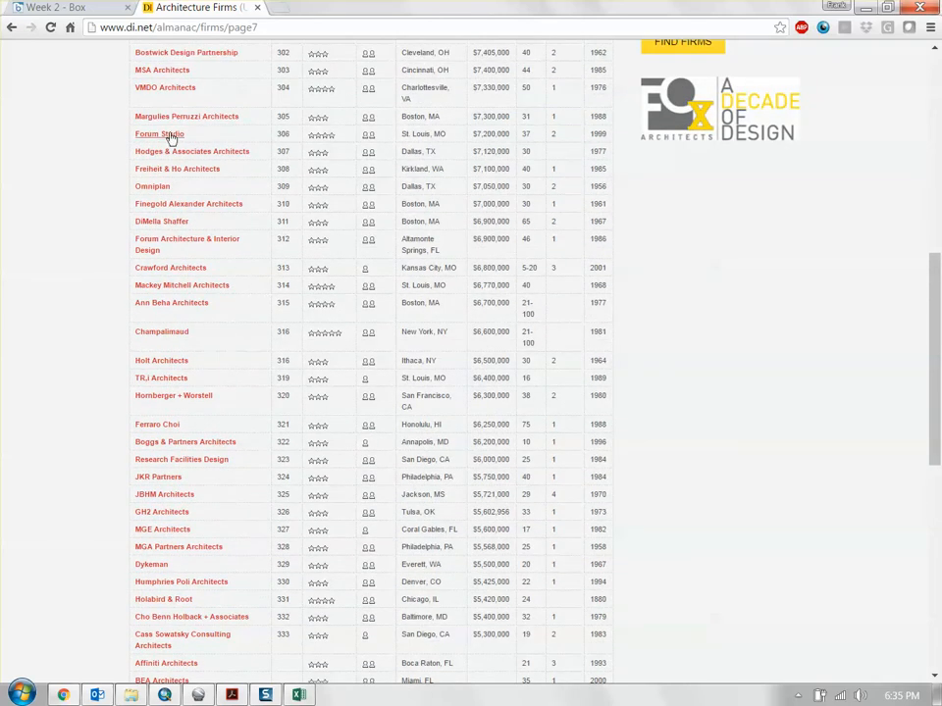
{"action": "left_click_drag", "start_coordinate": [122, 134], "coordinate": [526, 135]}
{"action": "scroll", "coordinate": [535, 139], "scroll_direction": "up", "scroll_amount": 2}
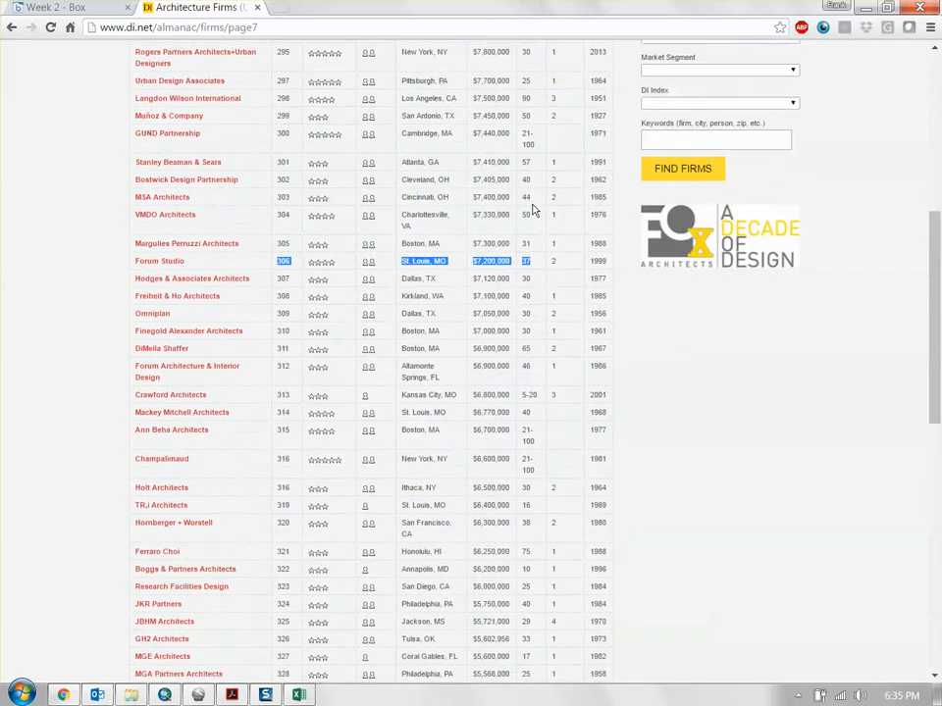
{"action": "double_click", "coordinate": [525, 269]}
{"action": "scroll", "coordinate": [530, 285], "scroll_direction": "up", "scroll_amount": 2}
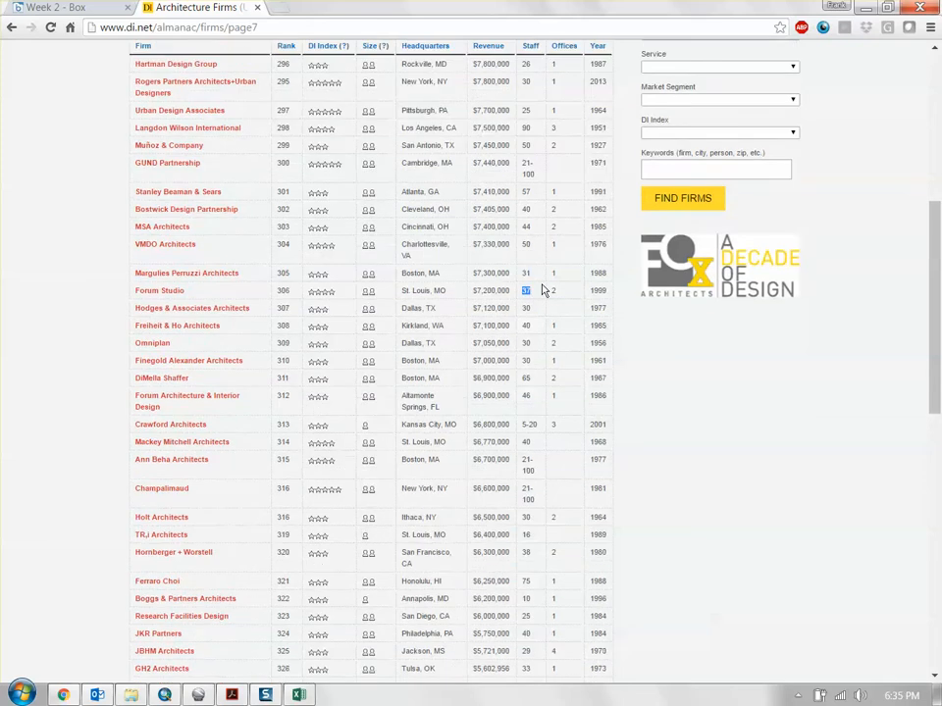
{"action": "double_click", "coordinate": [554, 404]}
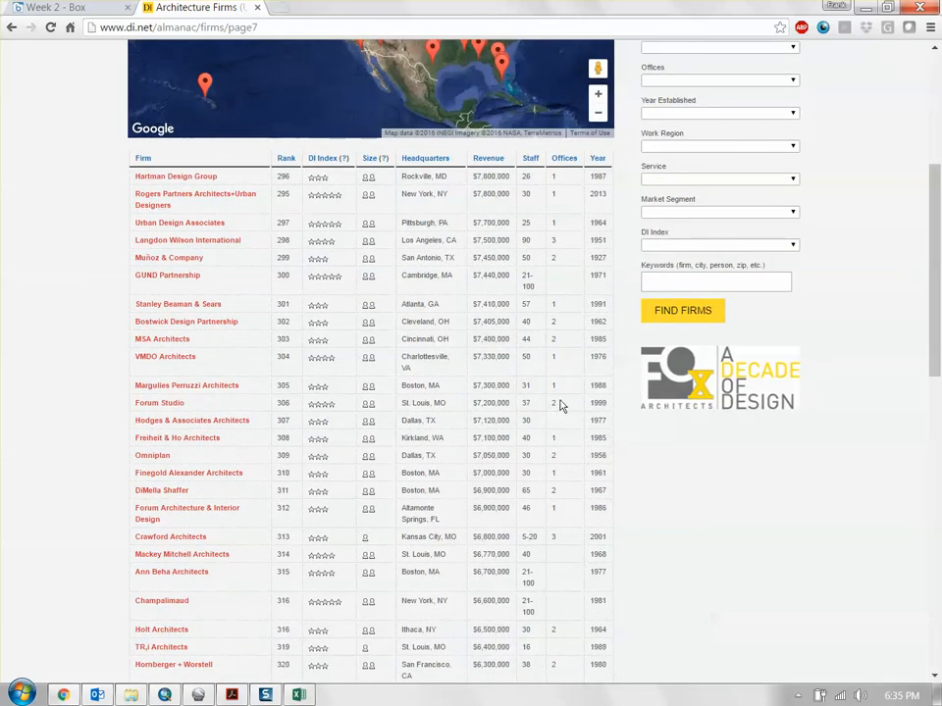